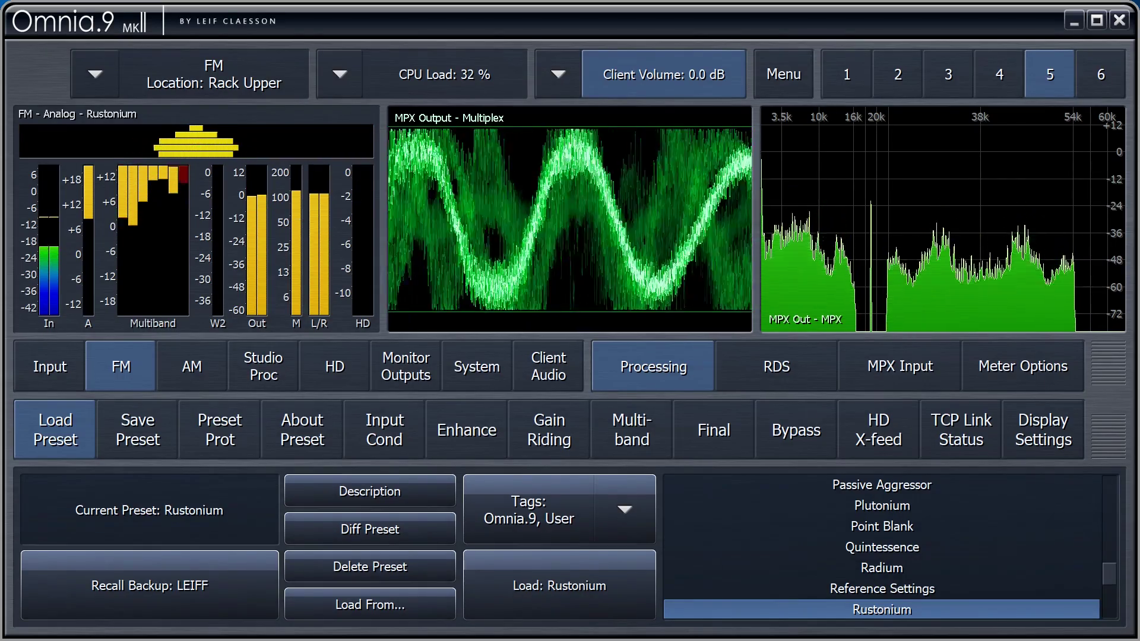
- Route FM Pre-final L/R to the aux output and set the Aux Out level to 0.0 dB
{"action": "left_click", "coordinate": [476, 366]}
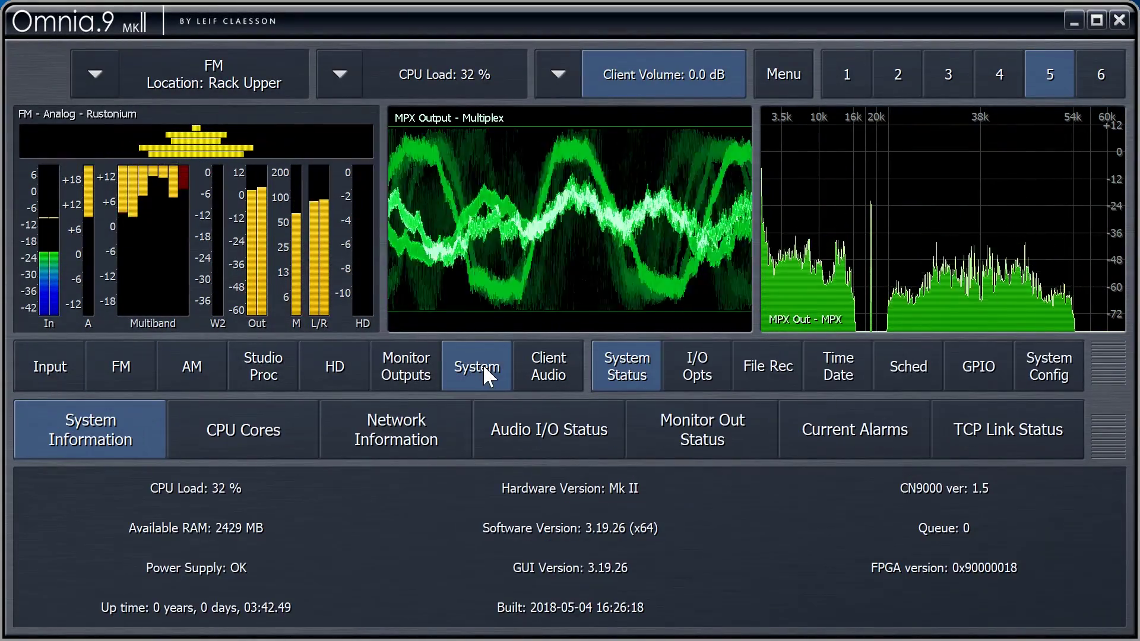
{"action": "left_click", "coordinate": [697, 363]}
{"action": "left_click", "coordinate": [681, 416]}
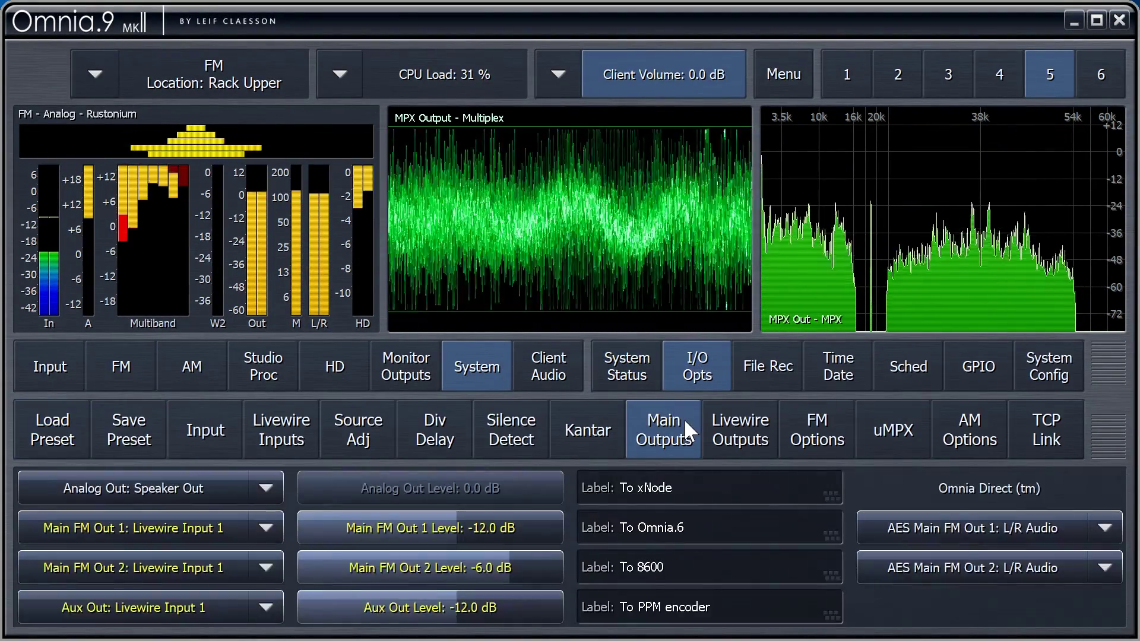
{"action": "left_click", "coordinate": [195, 610]}
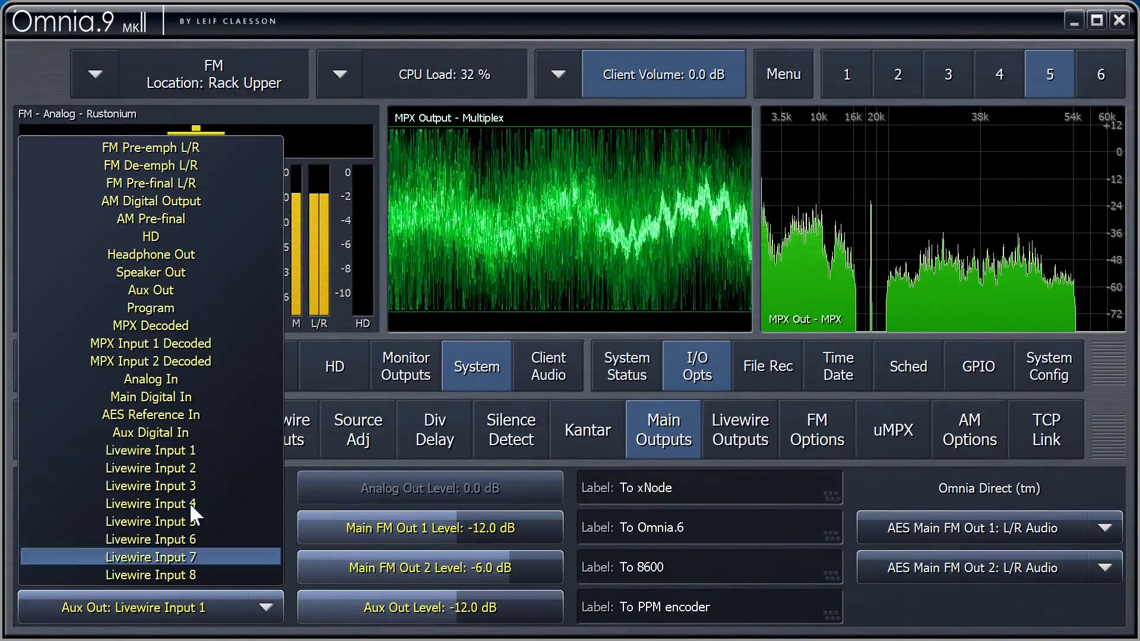
{"action": "left_click", "coordinate": [177, 184]}
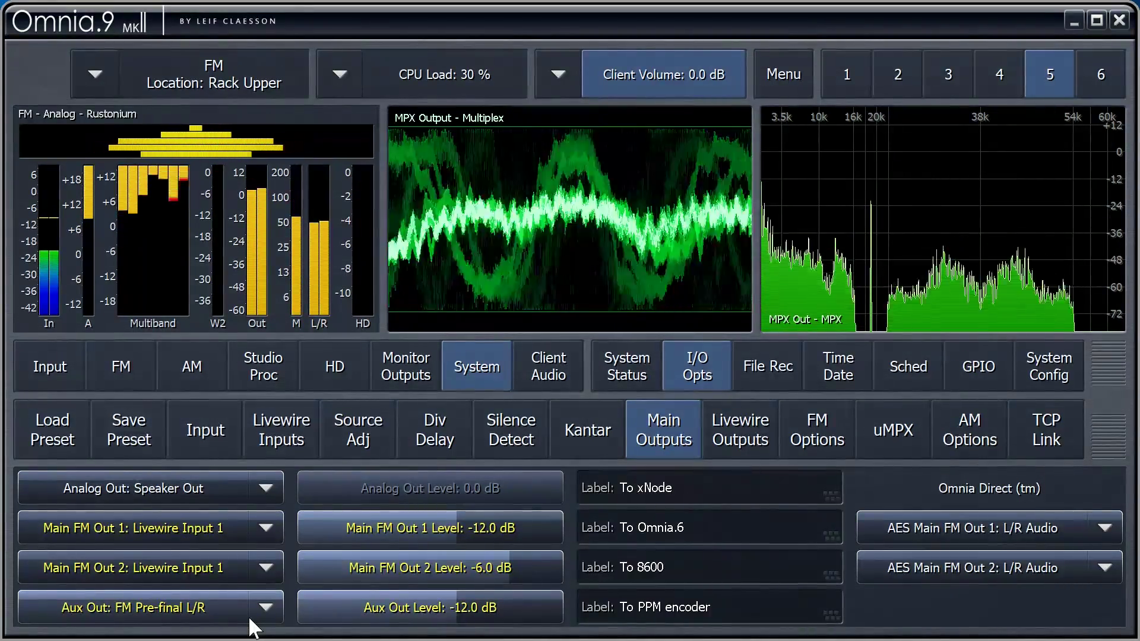
{"action": "left_click_drag", "start_coordinate": [431, 607], "coordinate": [561, 607]}
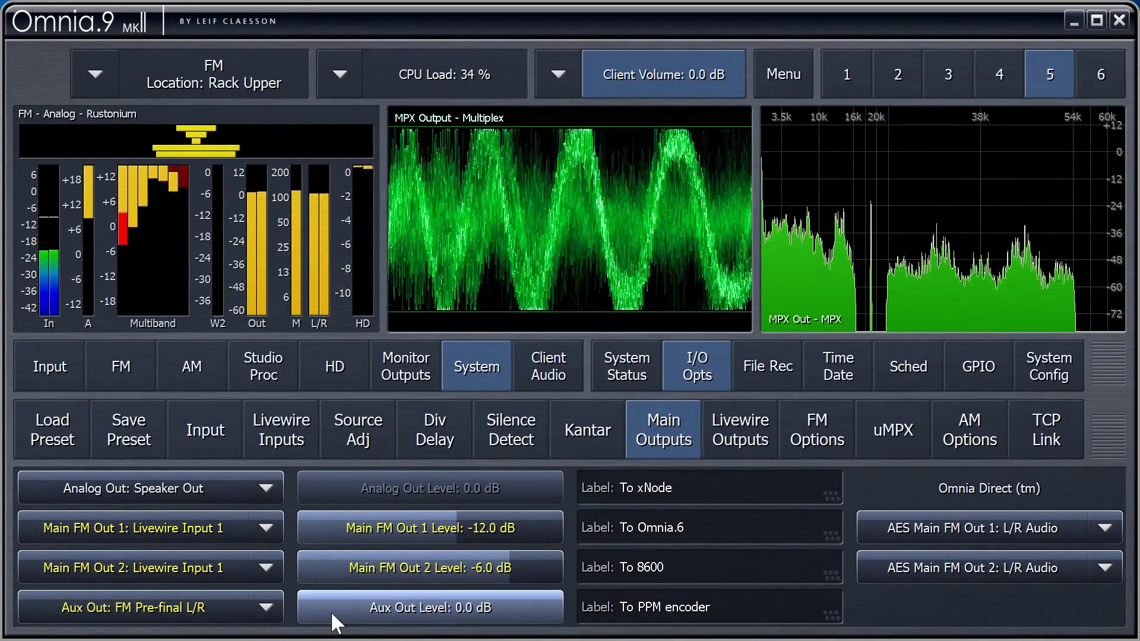
- Set the return source of the FM insert to Aux Digital
{"action": "left_click", "coordinate": [790, 436]}
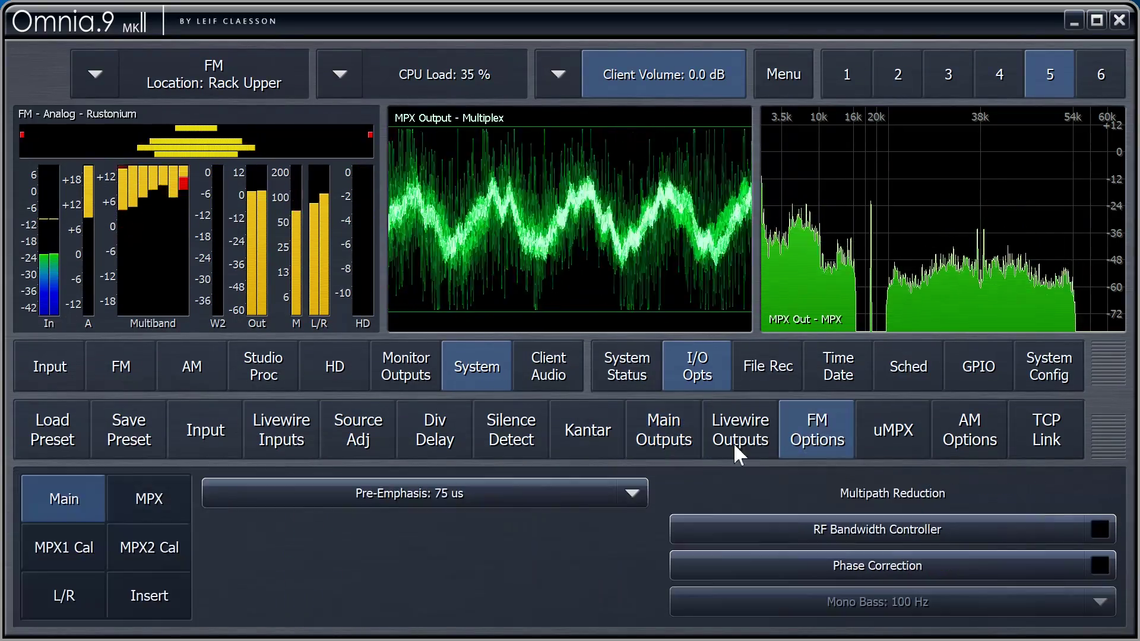
{"action": "left_click", "coordinate": [126, 608]}
{"action": "left_click", "coordinate": [332, 500]}
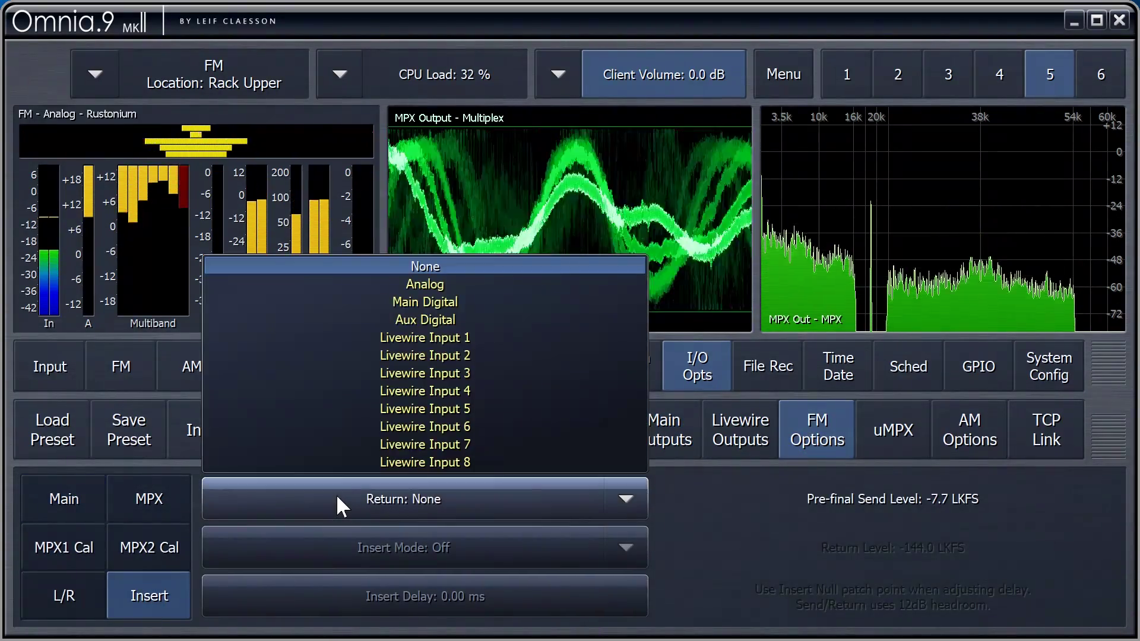
{"action": "left_click", "coordinate": [395, 314]}
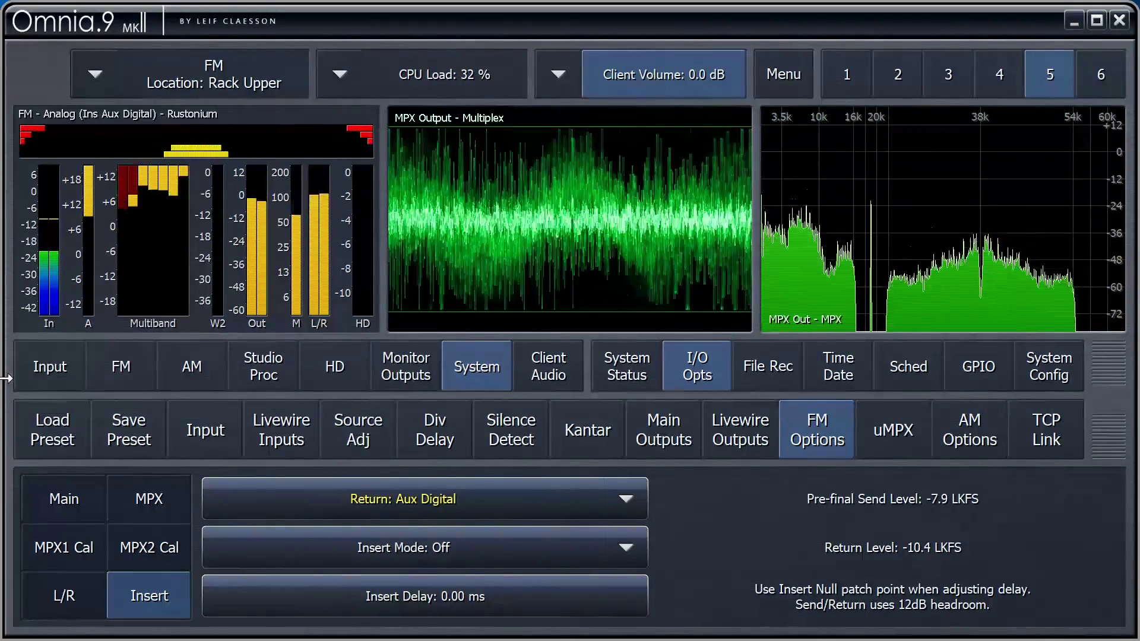
- Narrow the Omnia.9 window to expose the Aero.100 window, check its Nielsen watermark settings, and return to Omnia.9
{"action": "left_click_drag", "start_coordinate": [7, 376], "coordinate": [52, 375]}
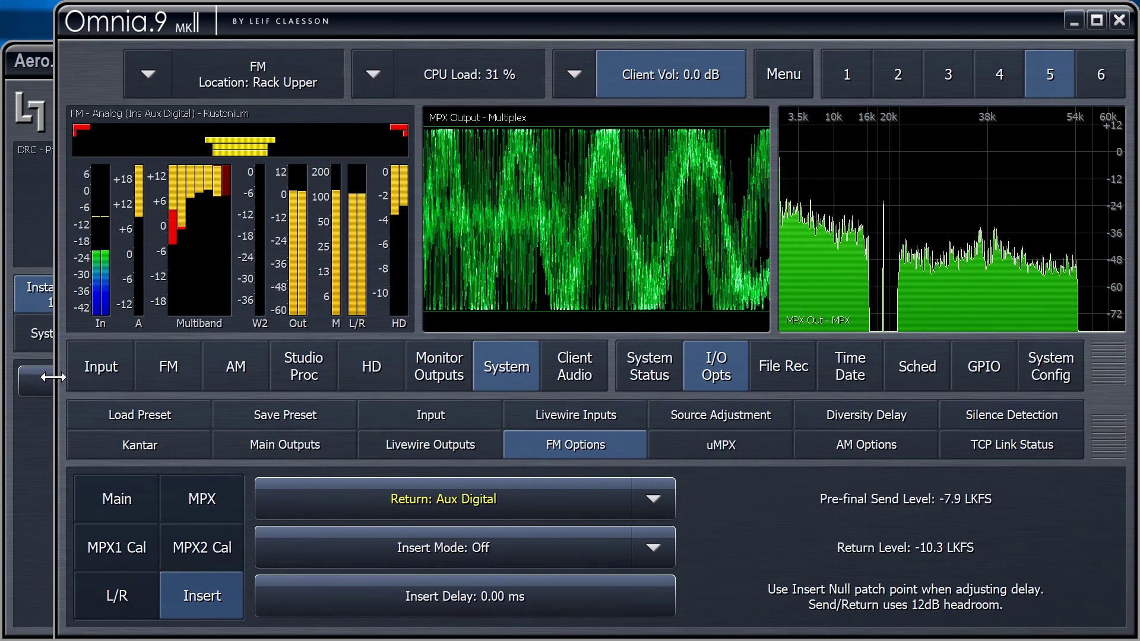
{"action": "left_click", "coordinate": [20, 101]}
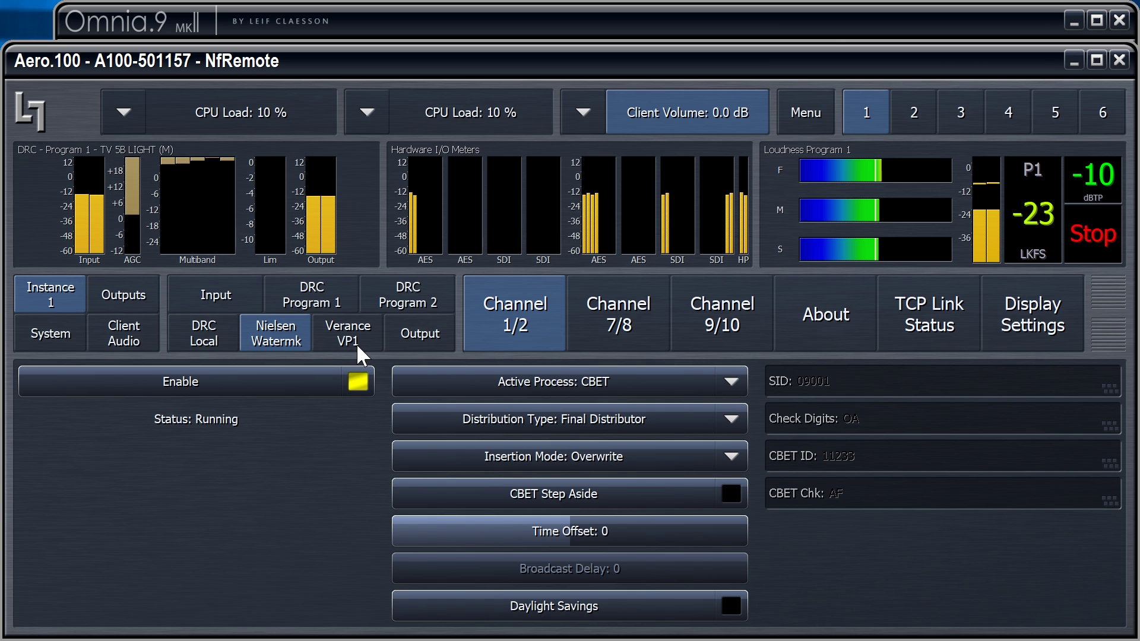
{"action": "left_click", "coordinate": [337, 32]}
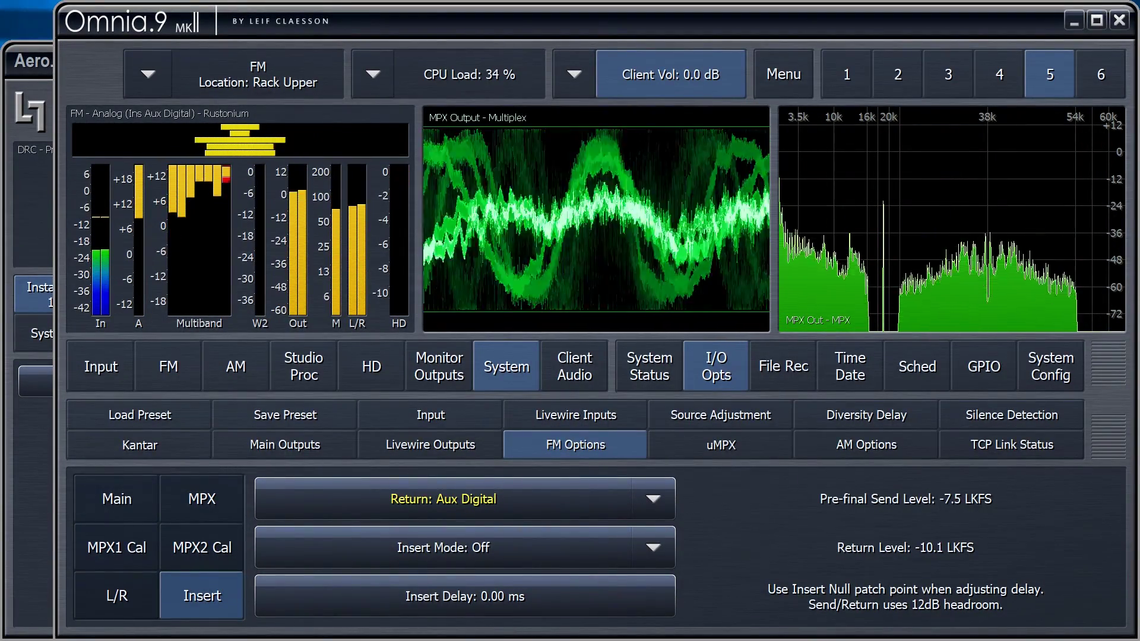
- Set the insert mode to Lineup Tone and, in a new window, adjust the Aux Digital input gain until return and send levels match
{"action": "left_click", "coordinate": [382, 544]}
{"action": "left_click", "coordinate": [487, 474]}
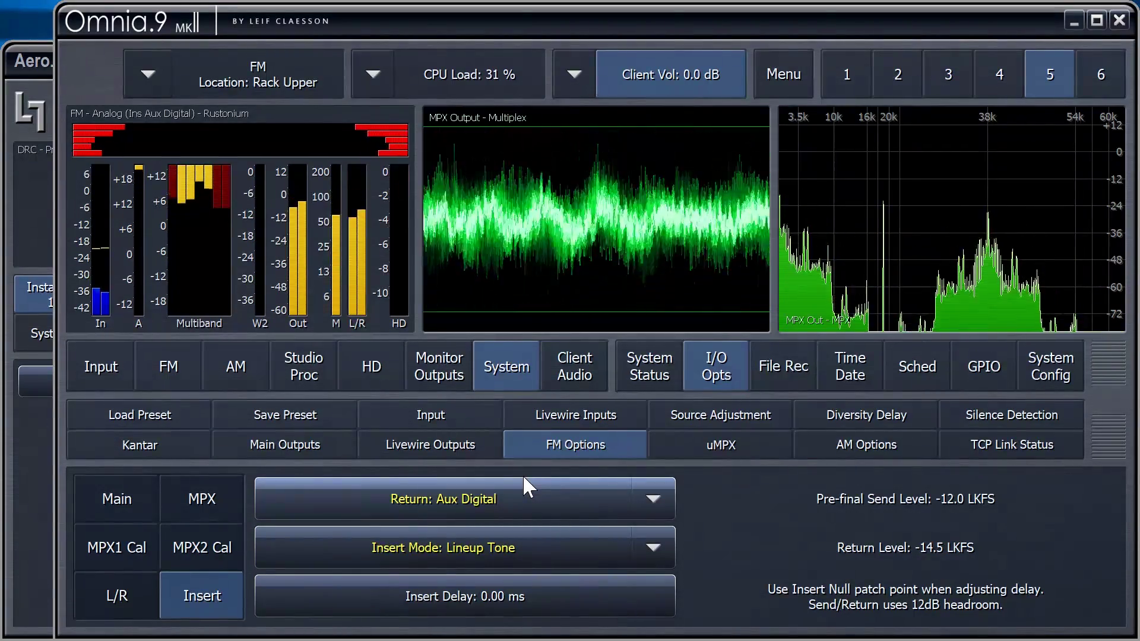
{"action": "left_click", "coordinate": [781, 72]}
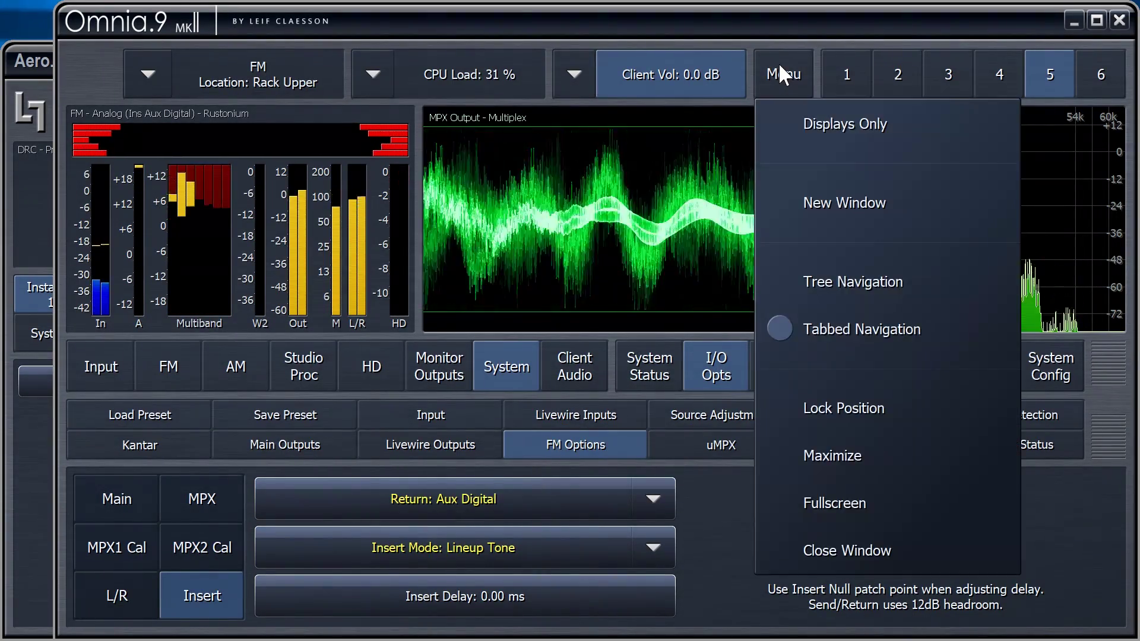
{"action": "left_click", "coordinate": [817, 196]}
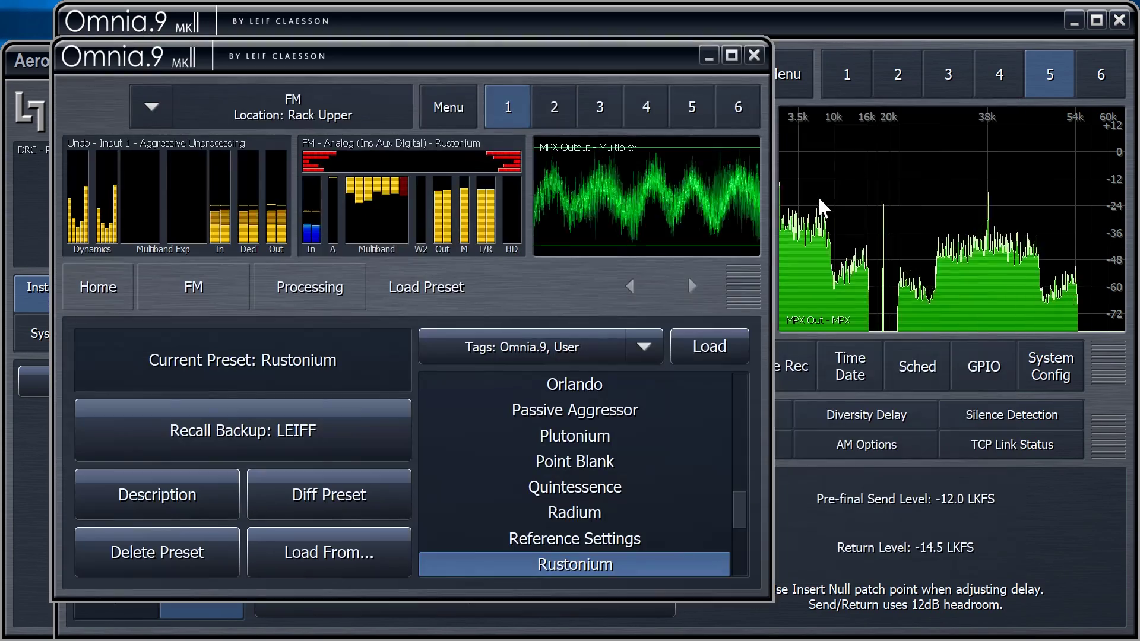
{"action": "left_click", "coordinate": [97, 286]}
{"action": "left_click", "coordinate": [394, 562]}
{"action": "left_click", "coordinate": [361, 425]}
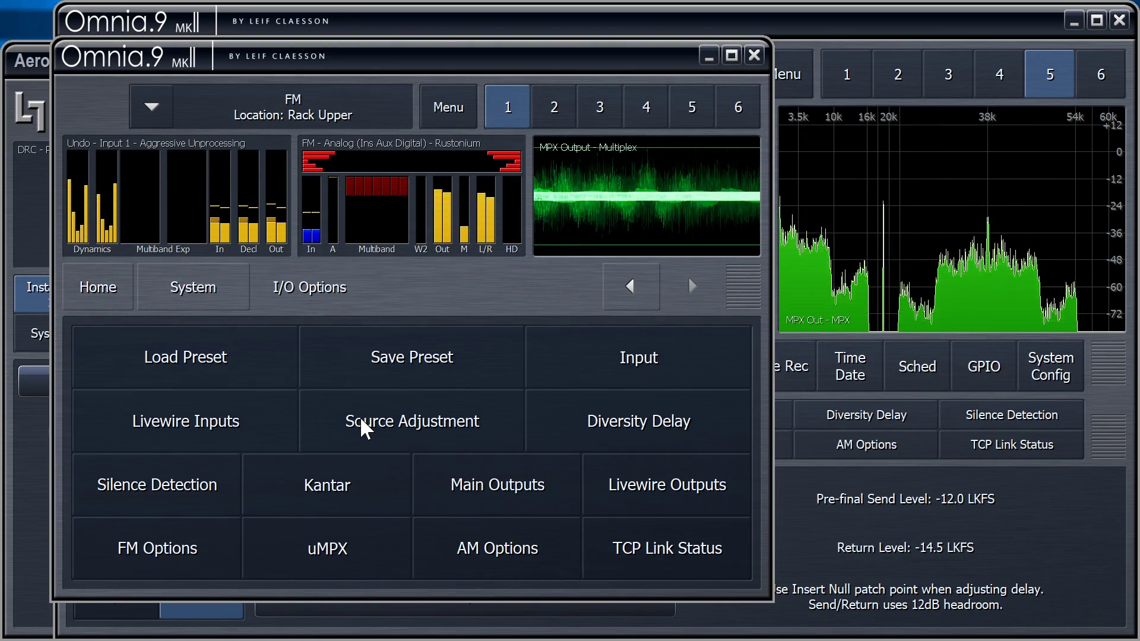
{"action": "left_click", "coordinate": [380, 430]}
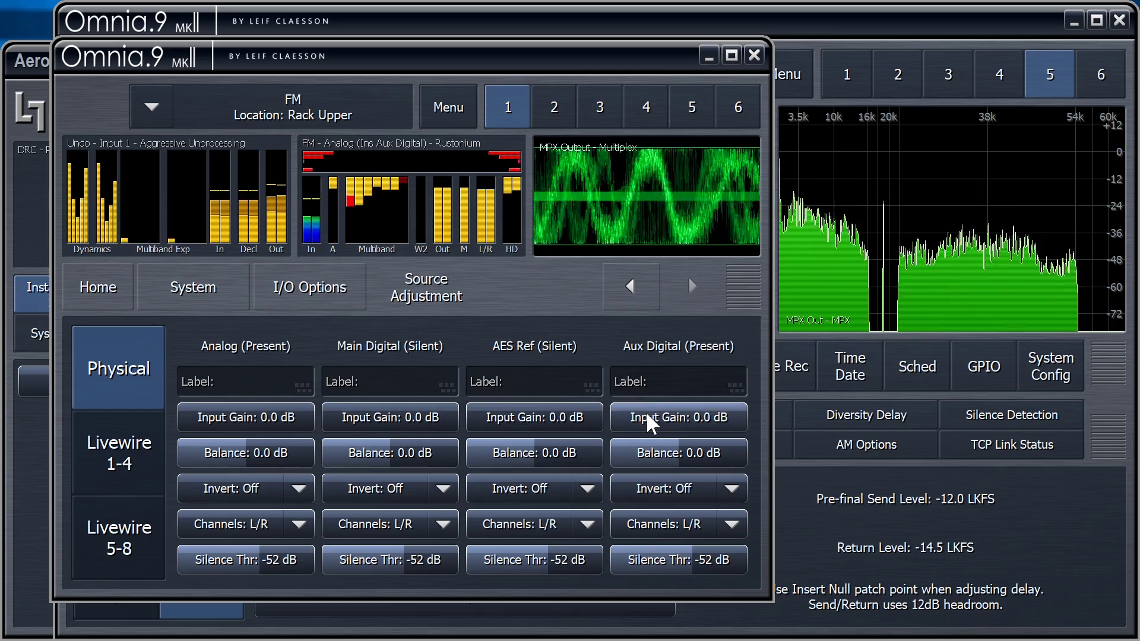
{"action": "left_click_drag", "start_coordinate": [652, 423], "coordinate": [673, 418]}
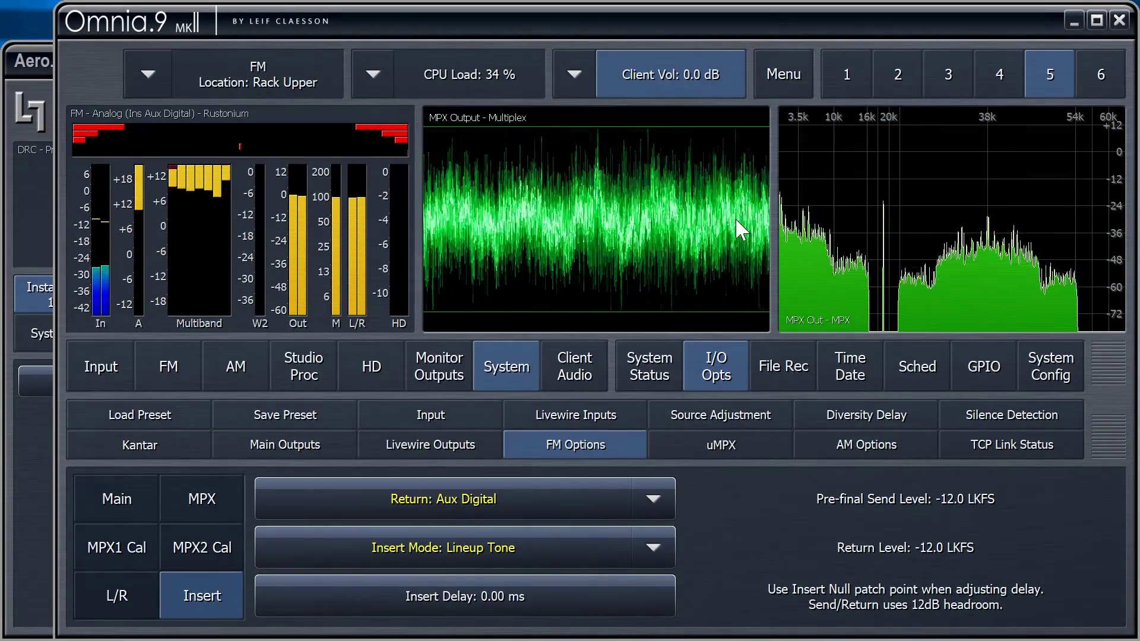
- Set the insert mode to Blips (Null) and feed the headphone output from the FM Insert Null patch point
{"action": "left_click", "coordinate": [593, 549]}
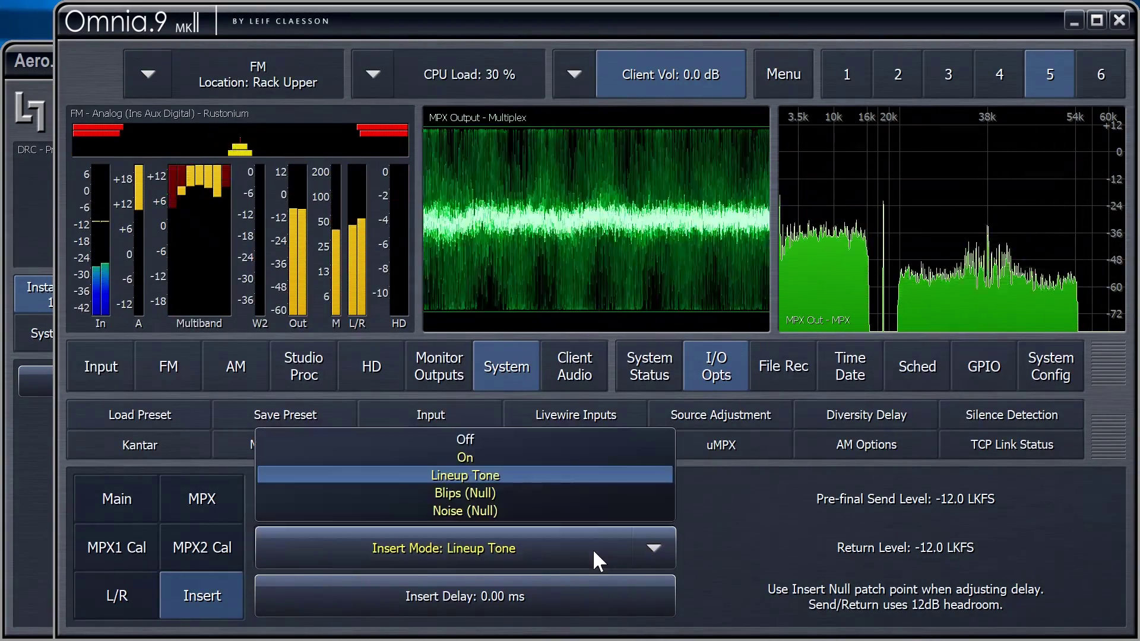
{"action": "left_click", "coordinate": [538, 494]}
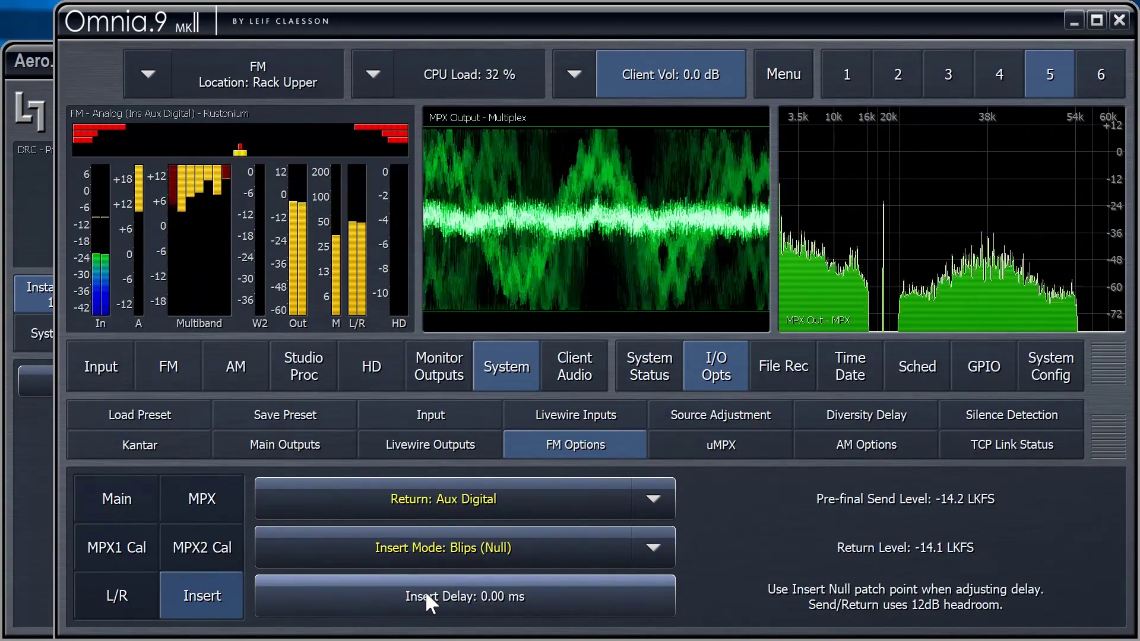
{"action": "left_click", "coordinate": [446, 376]}
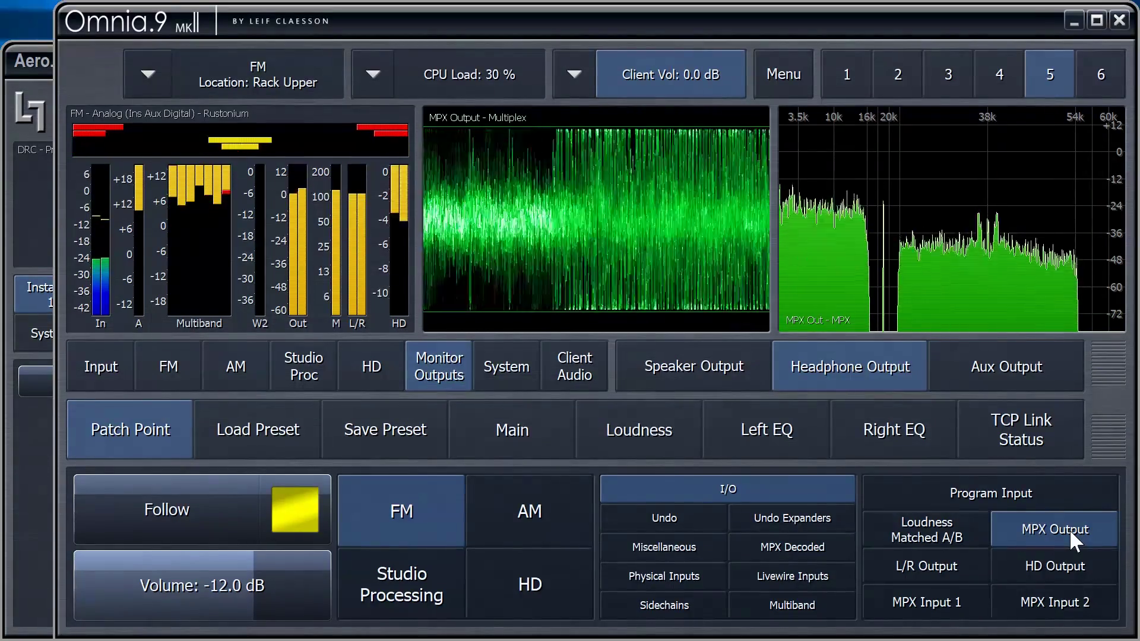
{"action": "left_click", "coordinate": [701, 548]}
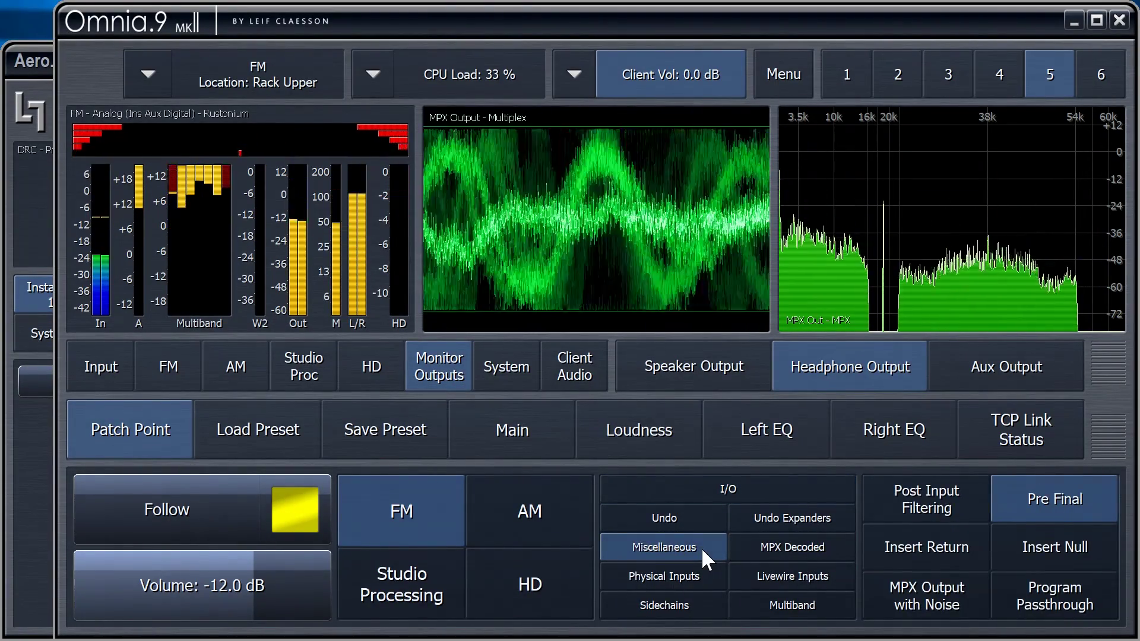
{"action": "left_click", "coordinate": [1044, 538]}
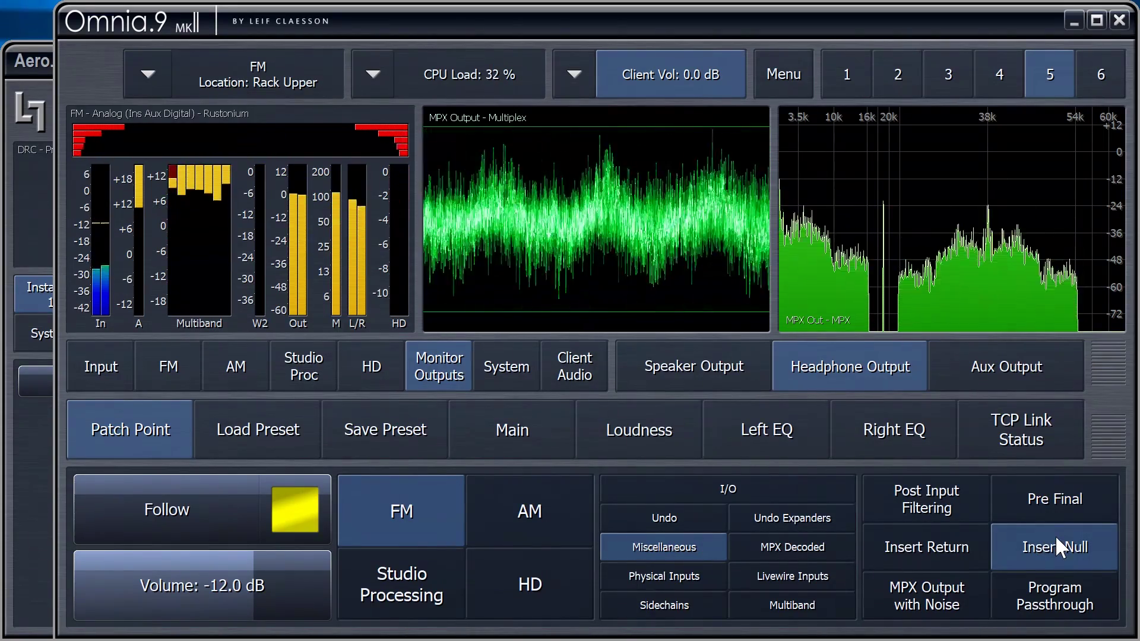
- Set the insert delay to 226.23 ms and refine it to 231.33 ms in Noise (Null) mode
{"action": "left_click", "coordinate": [511, 365]}
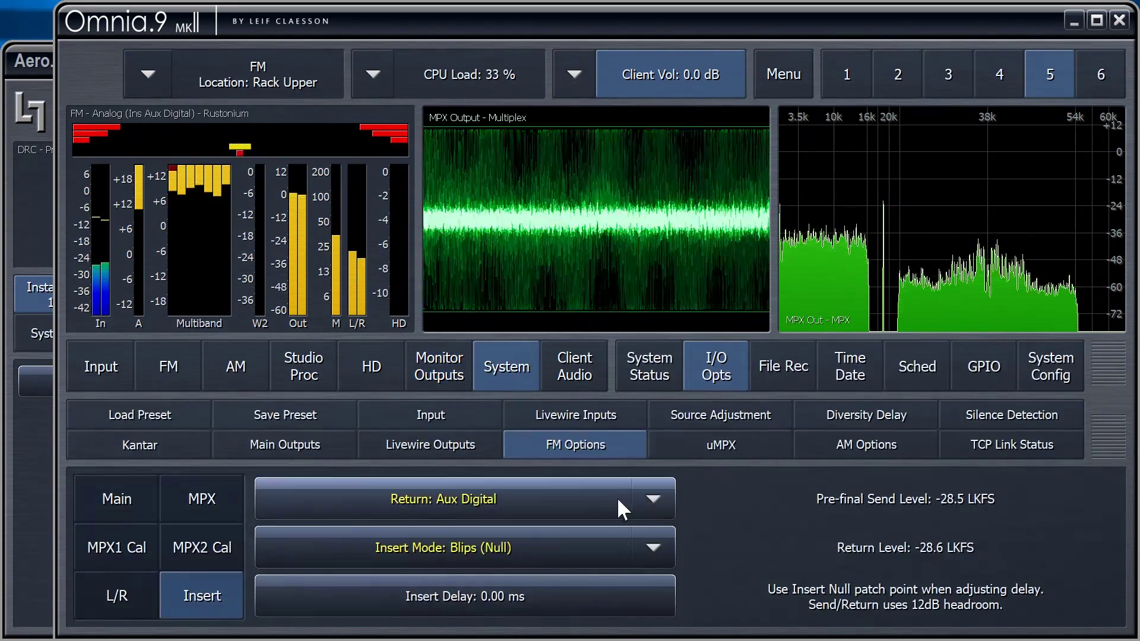
{"action": "left_click_drag", "start_coordinate": [272, 604], "coordinate": [314, 605]}
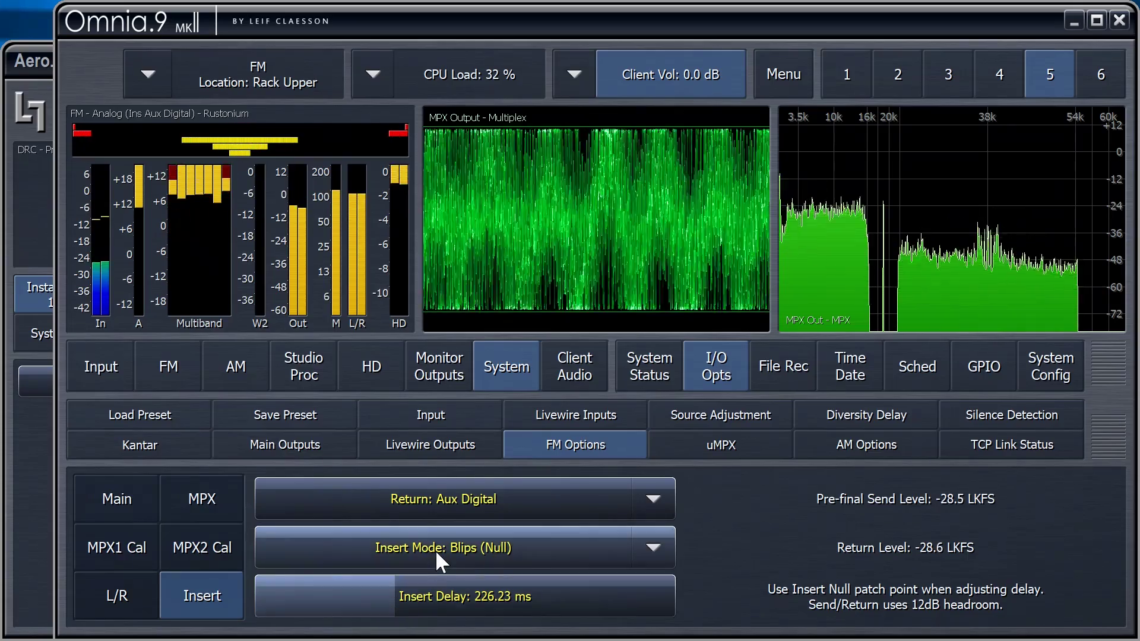
{"action": "left_click", "coordinate": [436, 550]}
{"action": "left_click", "coordinate": [454, 513]}
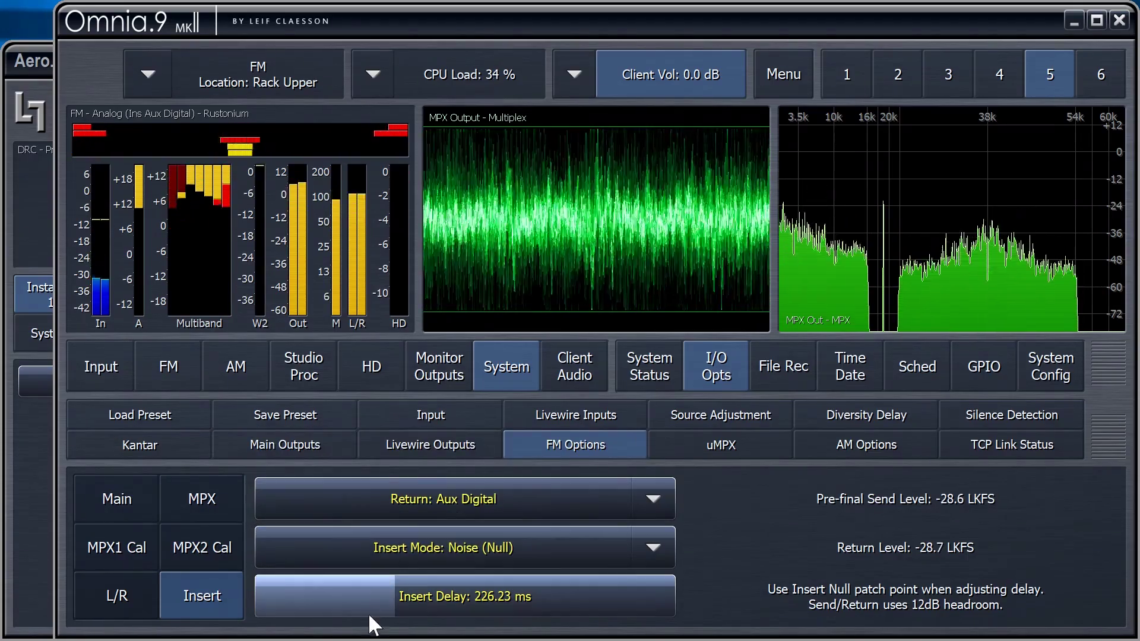
{"action": "left_click_drag", "start_coordinate": [550, 595], "coordinate": [569, 595]}
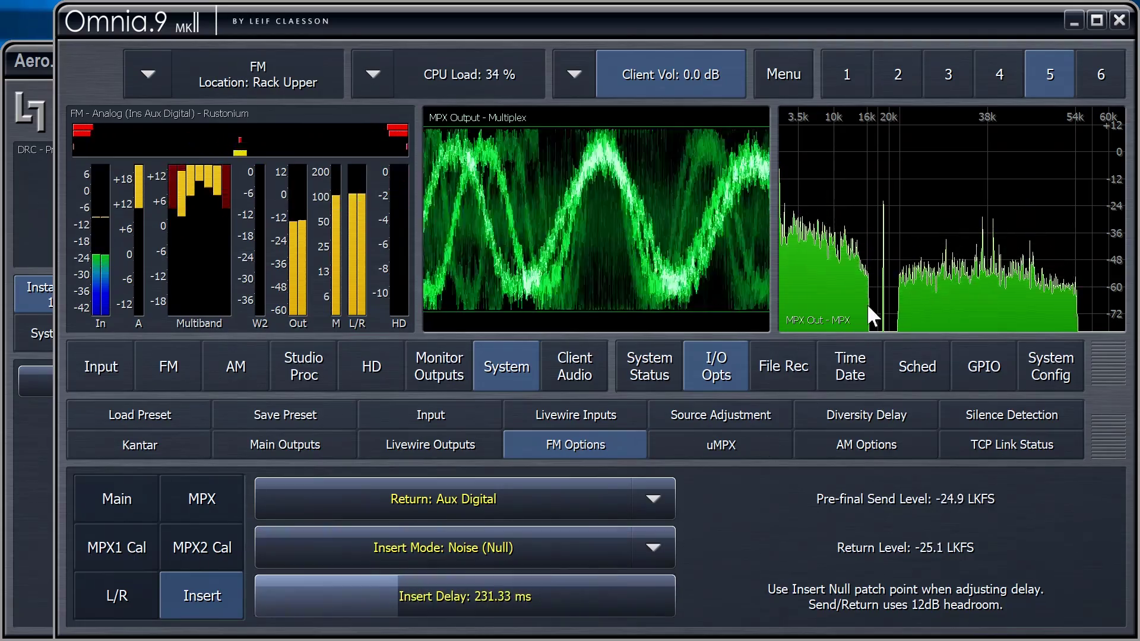
- Switch the third display's FFT source to Insert Null and fine-tune the insert delay to 234.23 ms
{"action": "left_click", "coordinate": [835, 314]}
{"action": "left_click", "coordinate": [746, 546]}
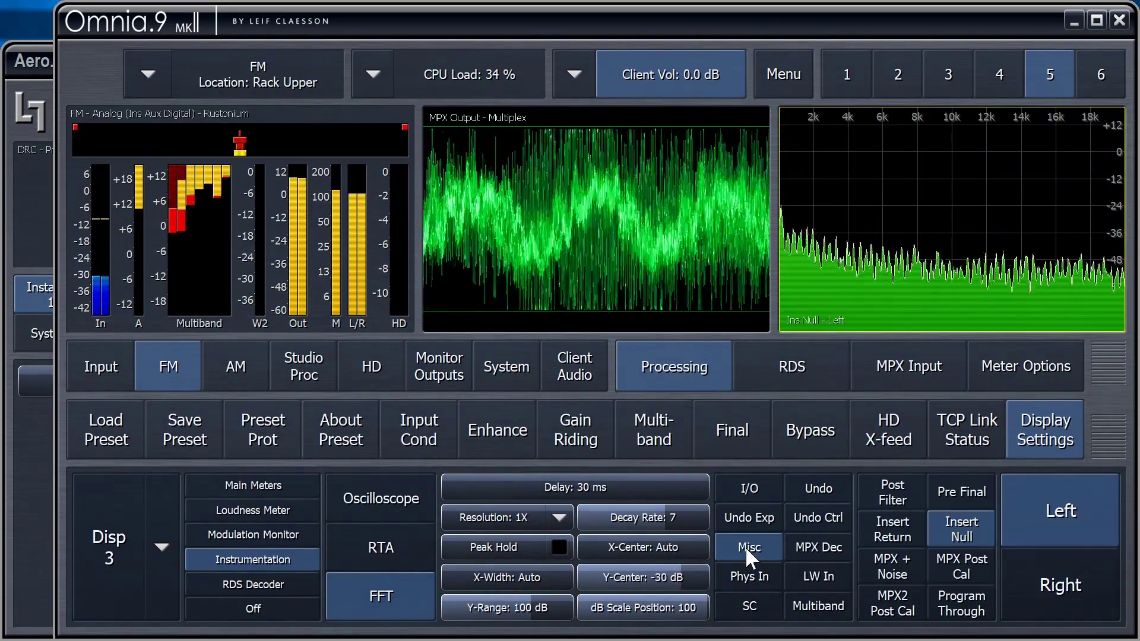
{"action": "left_click", "coordinate": [512, 366]}
{"action": "left_click_drag", "start_coordinate": [430, 595], "coordinate": [391, 605]}
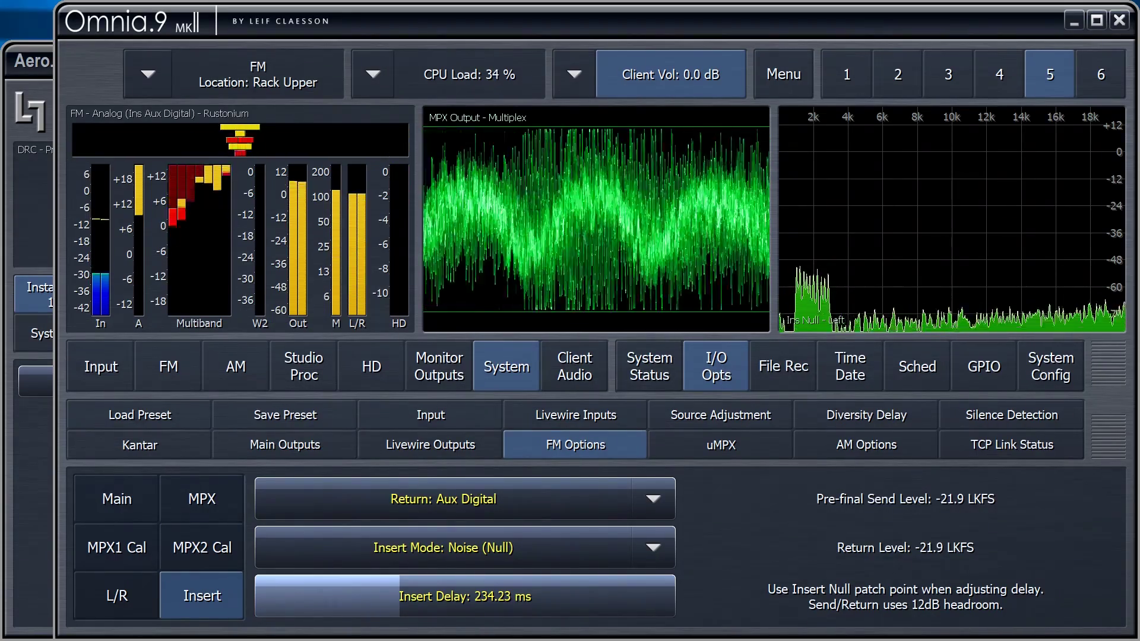
- Switch the FM insert mode to On
{"action": "left_click", "coordinate": [361, 551]}
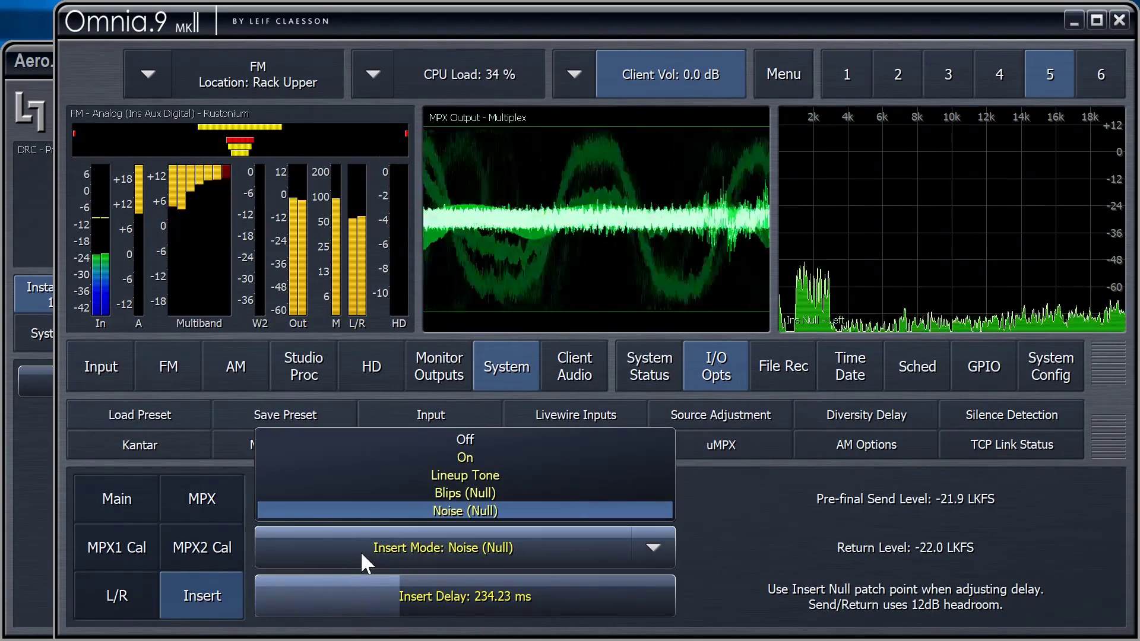
{"action": "left_click", "coordinate": [442, 458]}
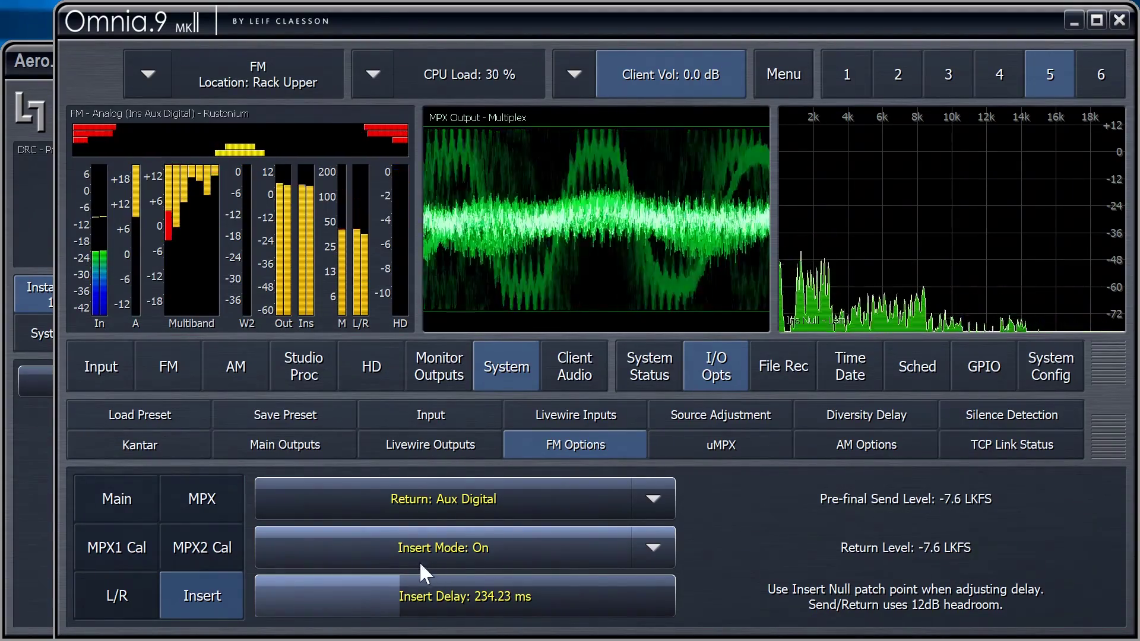
- Switch to the Aero.100 window and set the Channel 1/2 Nielsen watermark's active process first to N2 and finally to N6
{"action": "left_click", "coordinate": [29, 502]}
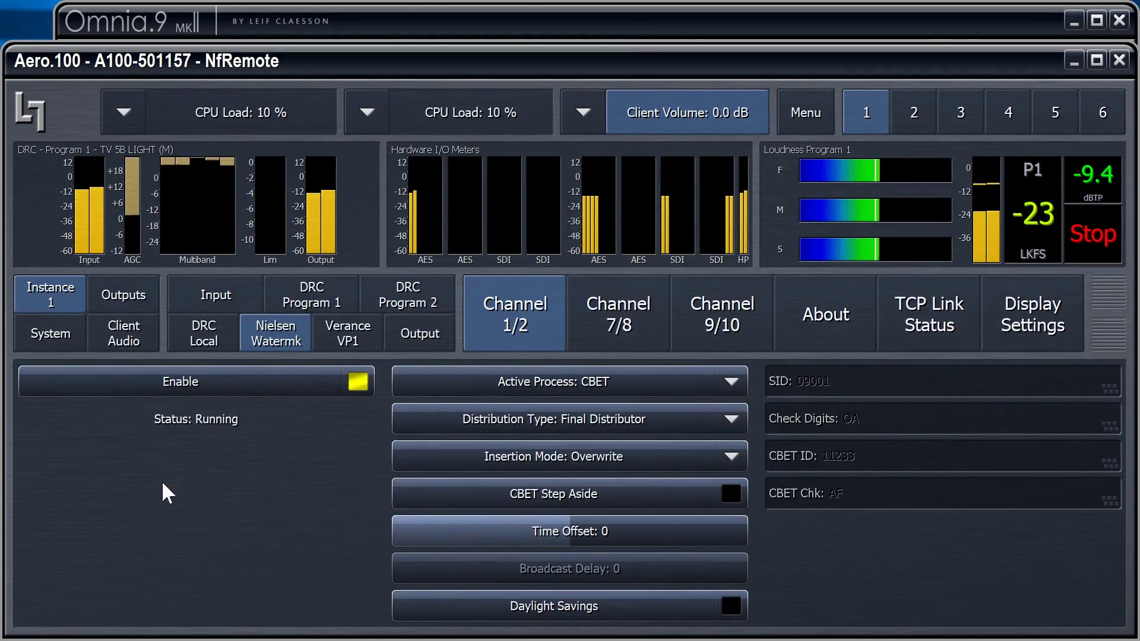
{"action": "left_click", "coordinate": [511, 381]}
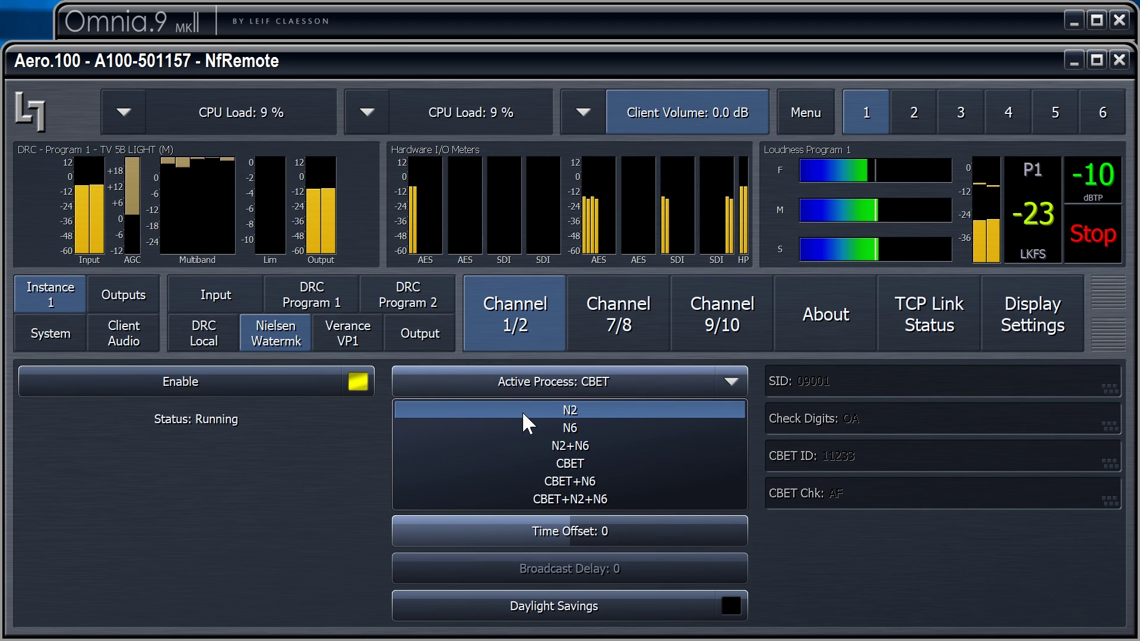
{"action": "left_click", "coordinate": [525, 409]}
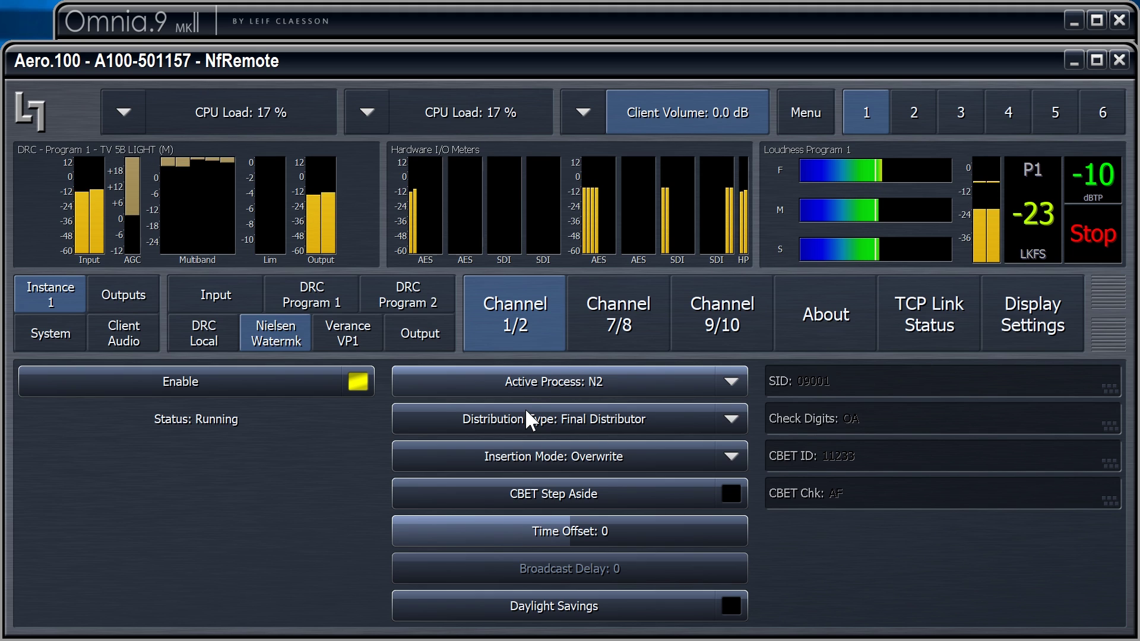
{"action": "left_click", "coordinate": [524, 382]}
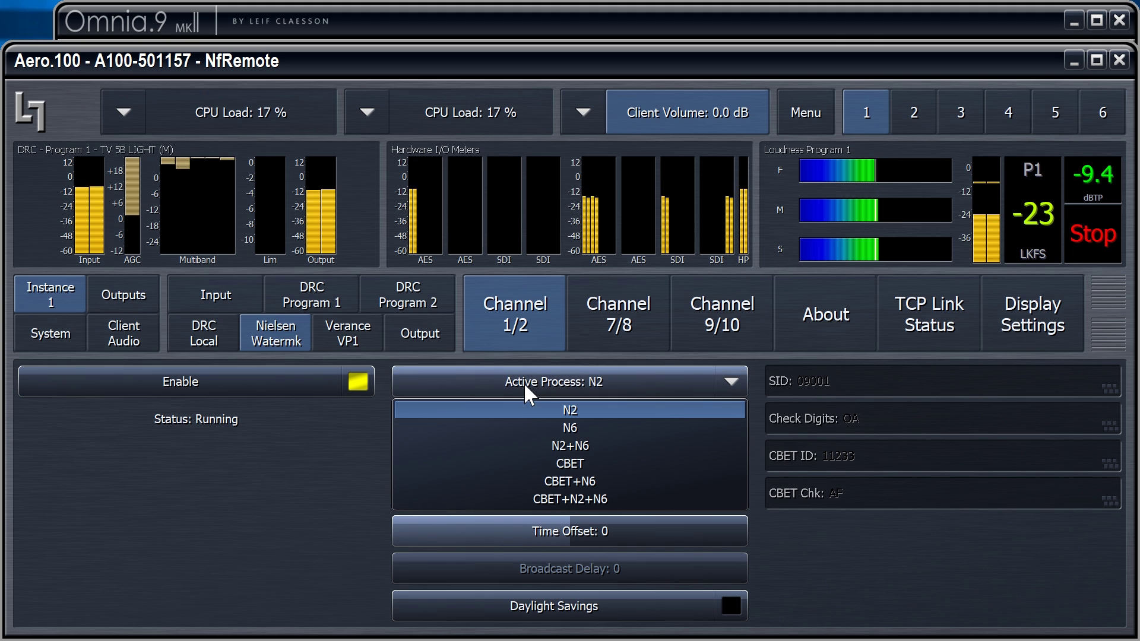
{"action": "left_click", "coordinate": [524, 426]}
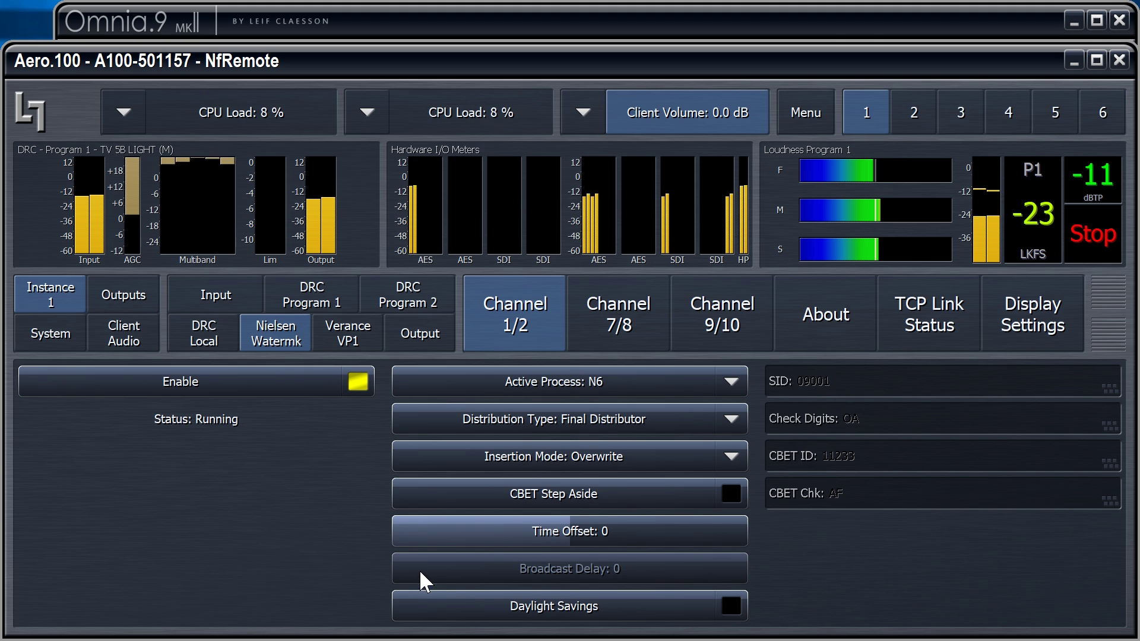
- Set the Channel 1/2 Nielsen watermark's active process first to CBET+N2+N6 and finally to CBET
{"action": "left_click", "coordinate": [477, 386]}
{"action": "left_click", "coordinate": [498, 497]}
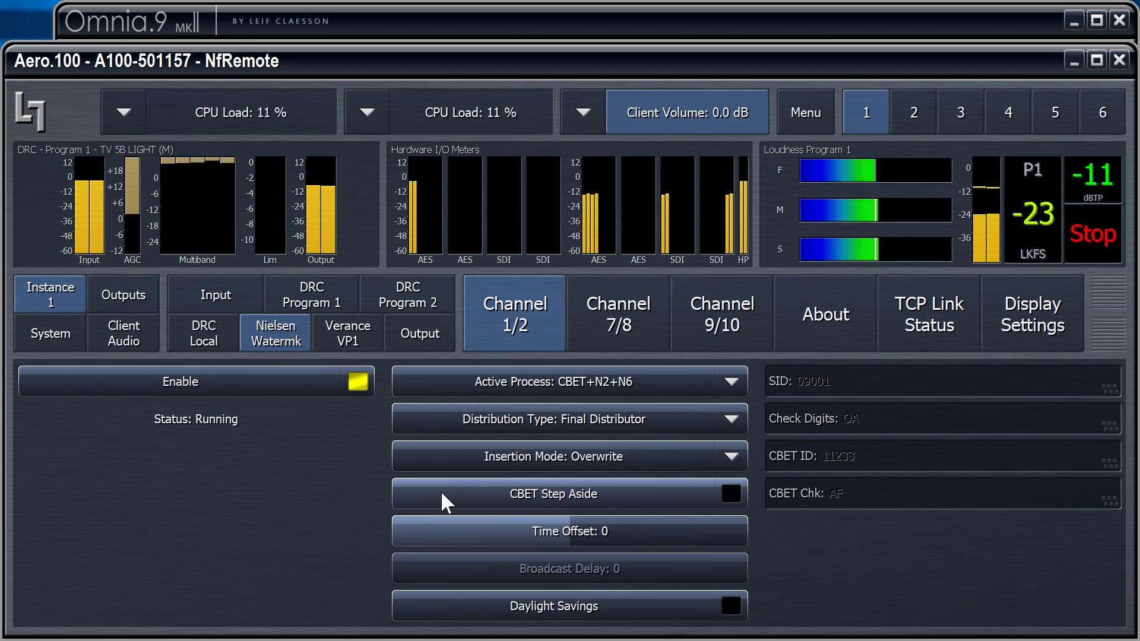
{"action": "left_click", "coordinate": [468, 380]}
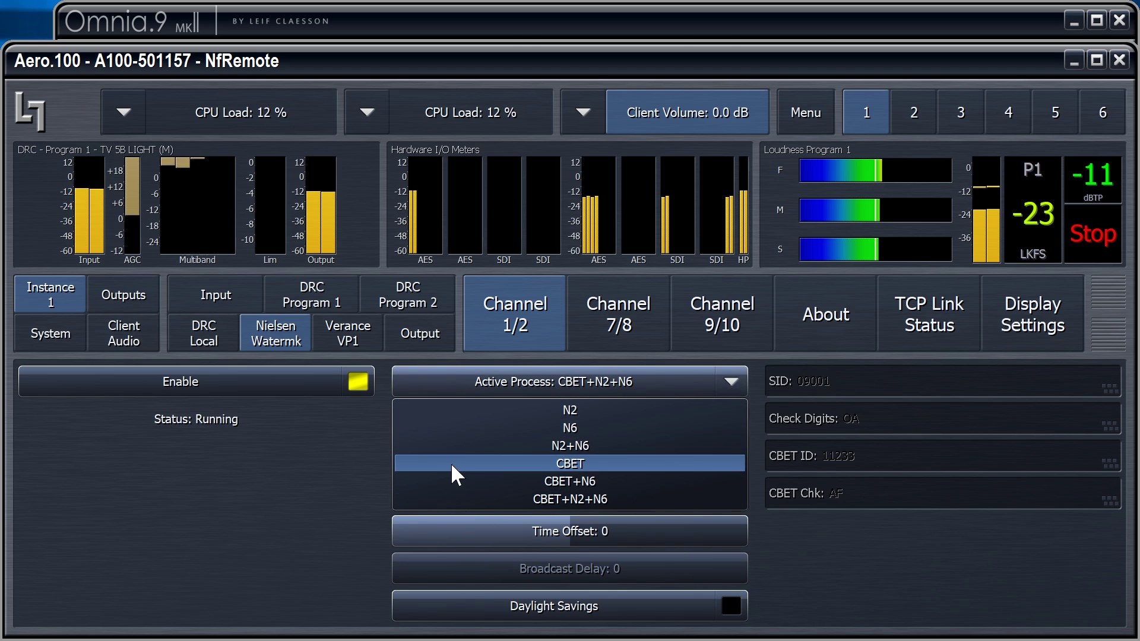
{"action": "left_click", "coordinate": [451, 464]}
- Temporarily swap the Channel 1/2 Nielsen watermark for the Verance VP1 embedder, and restore the Nielsen watermark
{"action": "left_click", "coordinate": [312, 381]}
{"action": "left_click", "coordinate": [375, 346]}
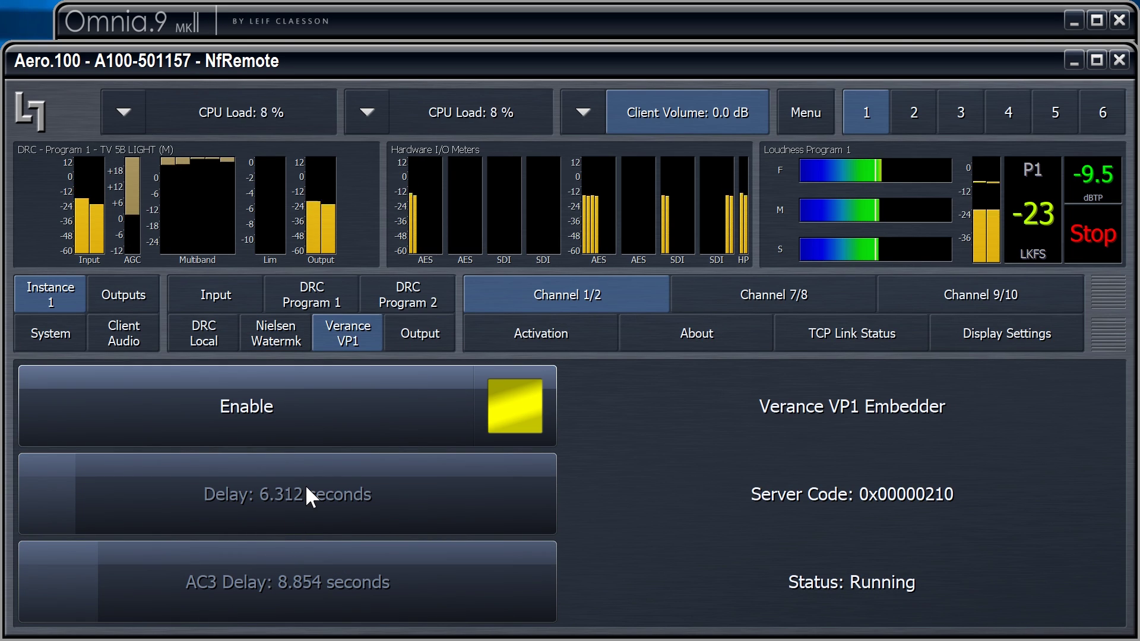
{"action": "left_click", "coordinate": [314, 424]}
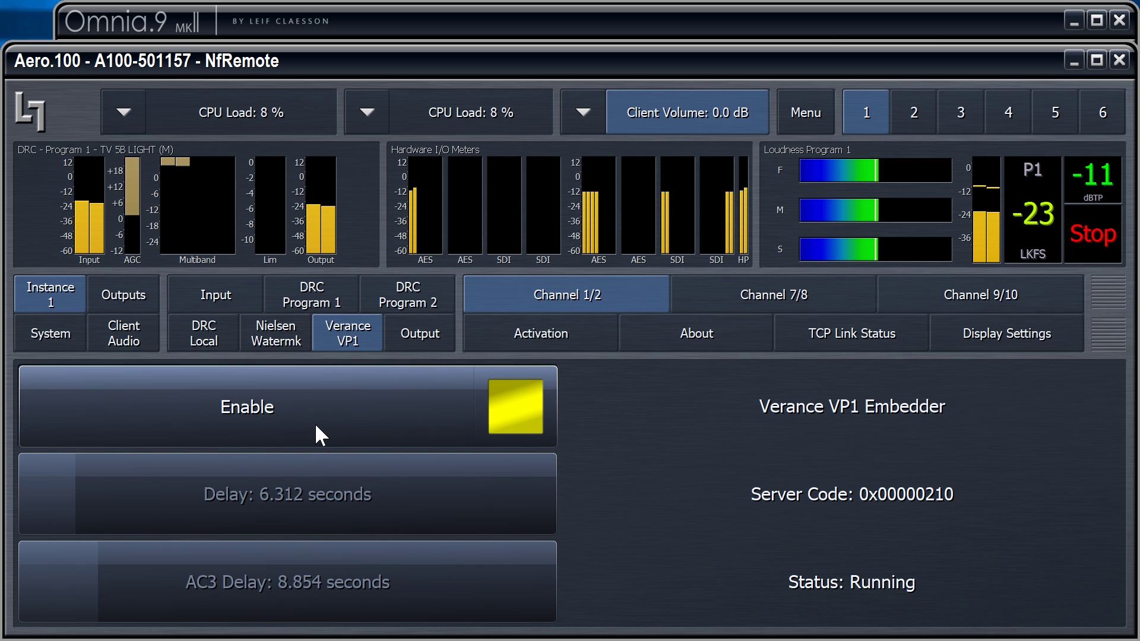
{"action": "left_click", "coordinate": [290, 349]}
{"action": "left_click", "coordinate": [202, 383]}
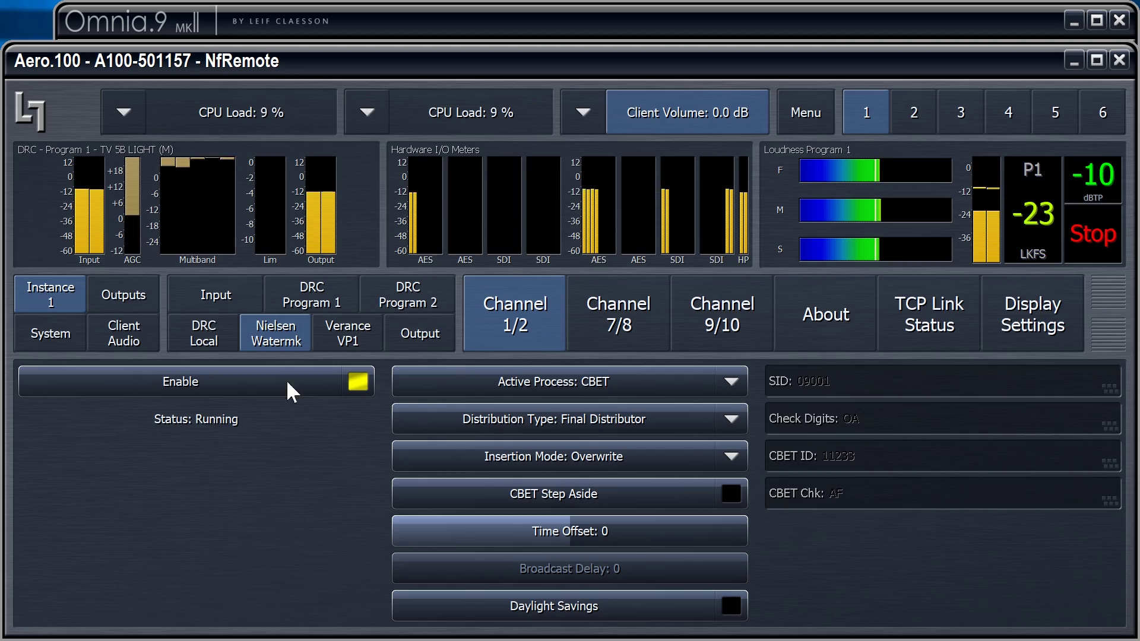
- Switch to the Omnia.9 window and set the headphone output's FM patch point to the I/O group's MPX Output
{"action": "left_click", "coordinate": [317, 127]}
{"action": "left_click", "coordinate": [440, 367]}
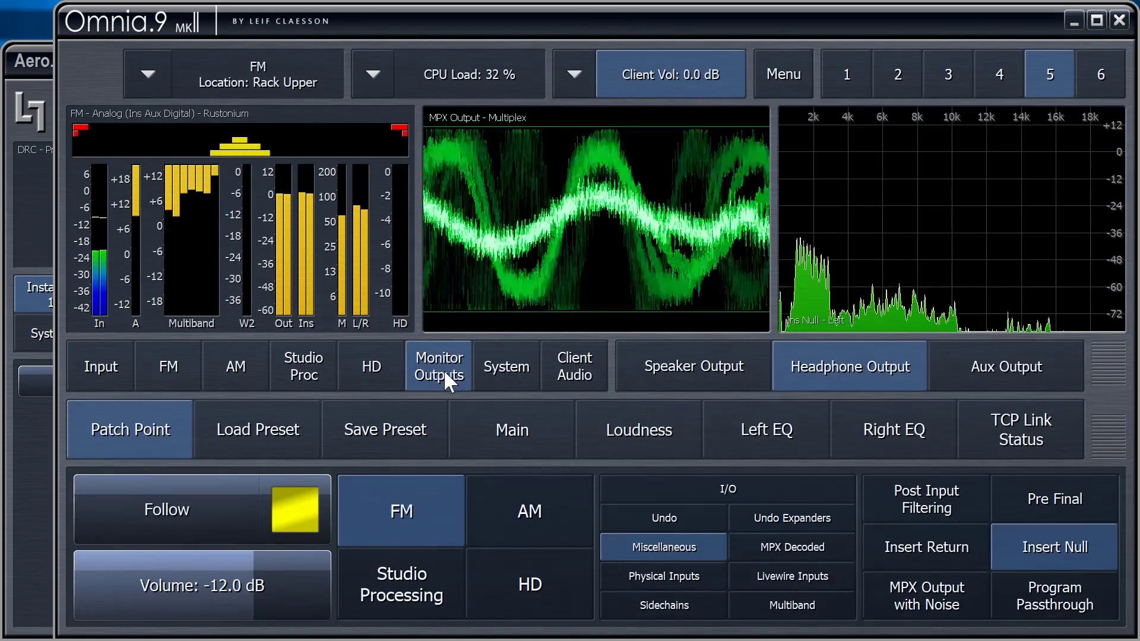
{"action": "left_click", "coordinate": [748, 490]}
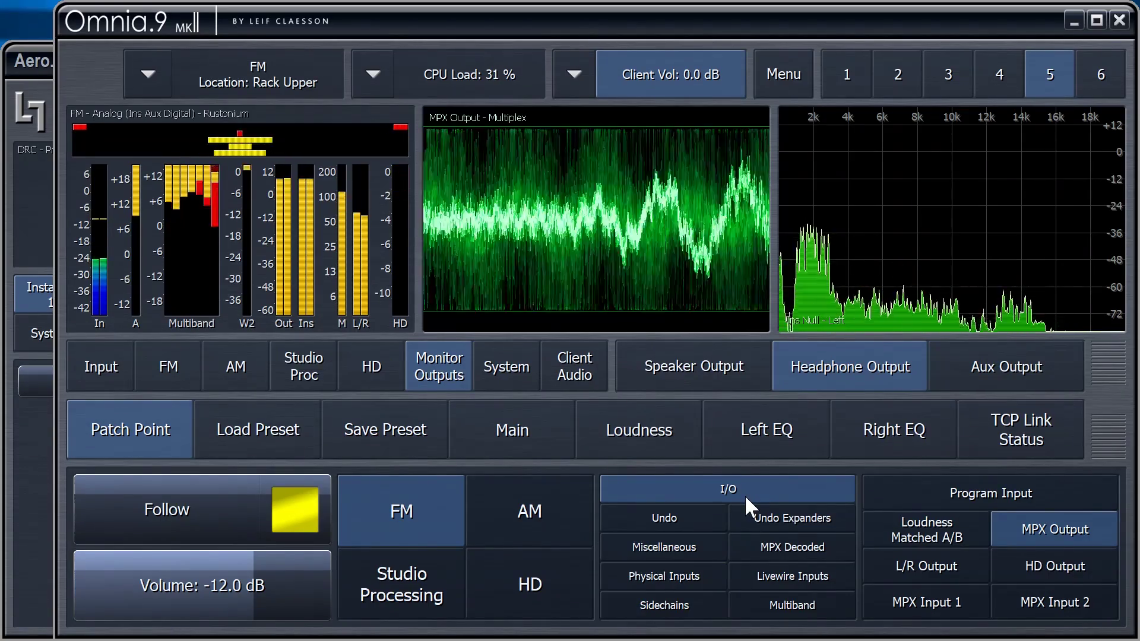
- Switch the third display's FFT source to the I/O group's MPX Output
{"action": "left_click", "coordinate": [854, 256]}
{"action": "left_click", "coordinate": [755, 486]}
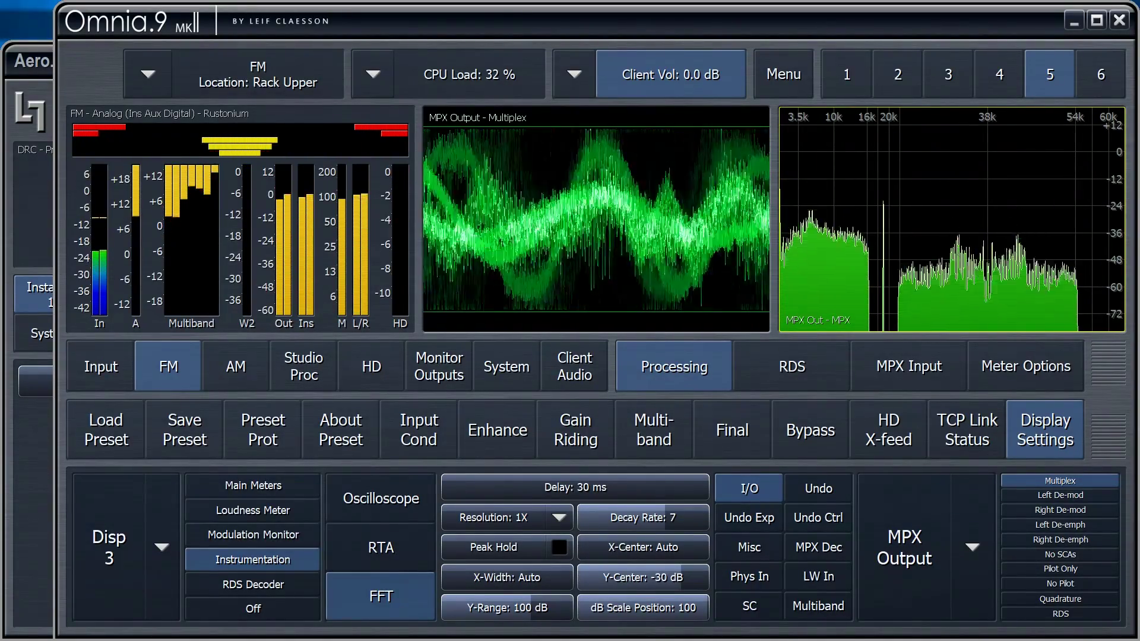
- Set the HD processor's bypass crossfeed to Use FM audio
{"action": "left_click", "coordinate": [384, 359]}
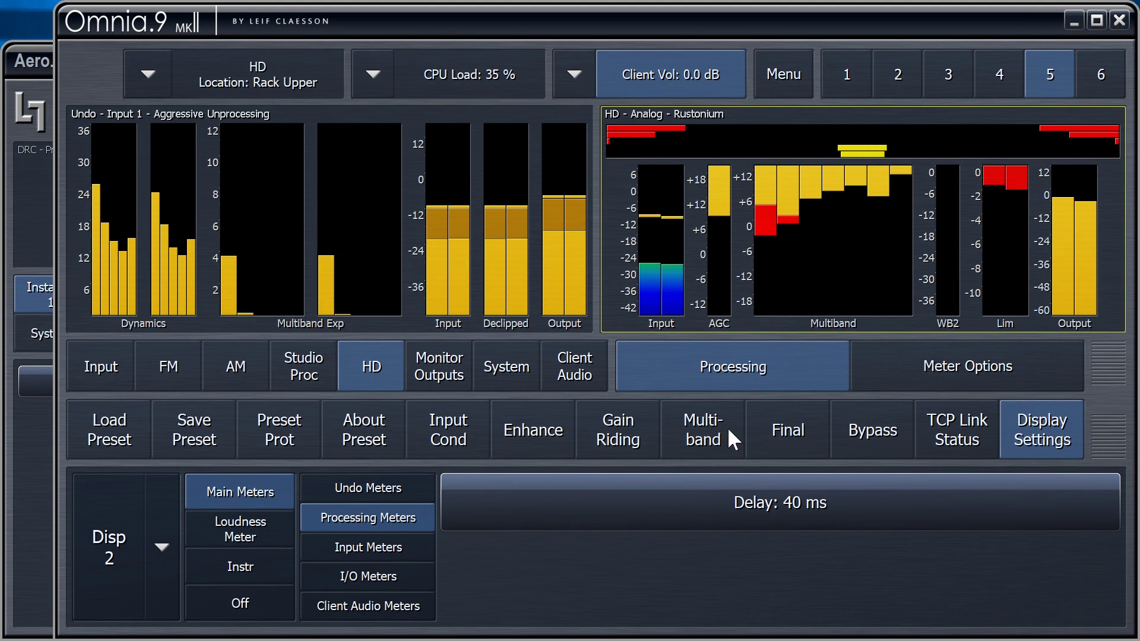
{"action": "left_click", "coordinate": [846, 429]}
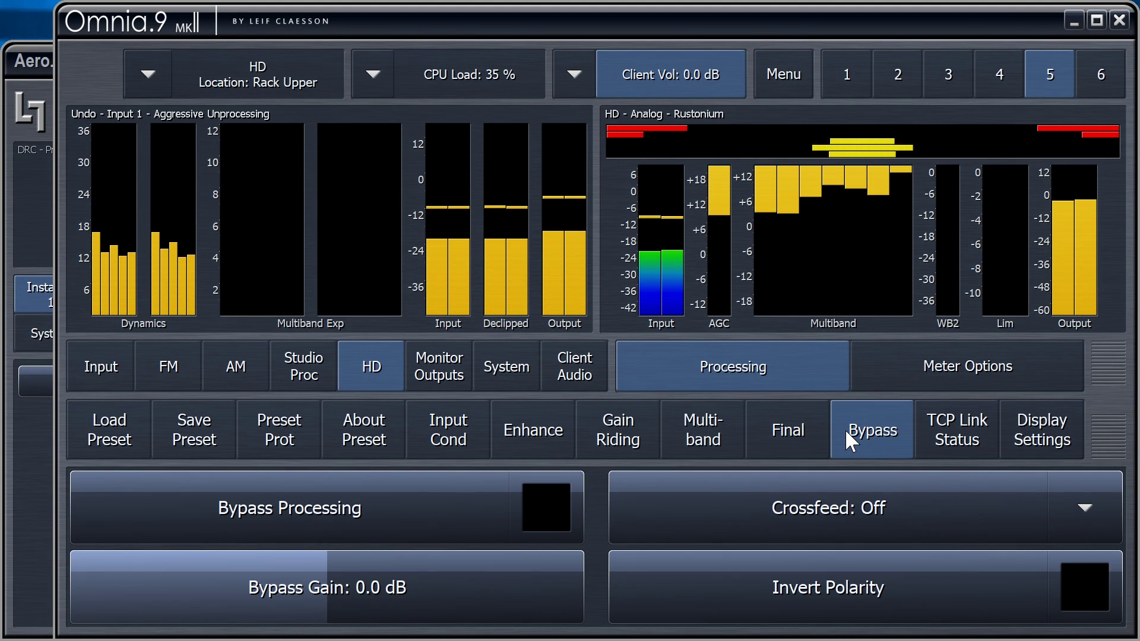
{"action": "left_click", "coordinate": [832, 505]}
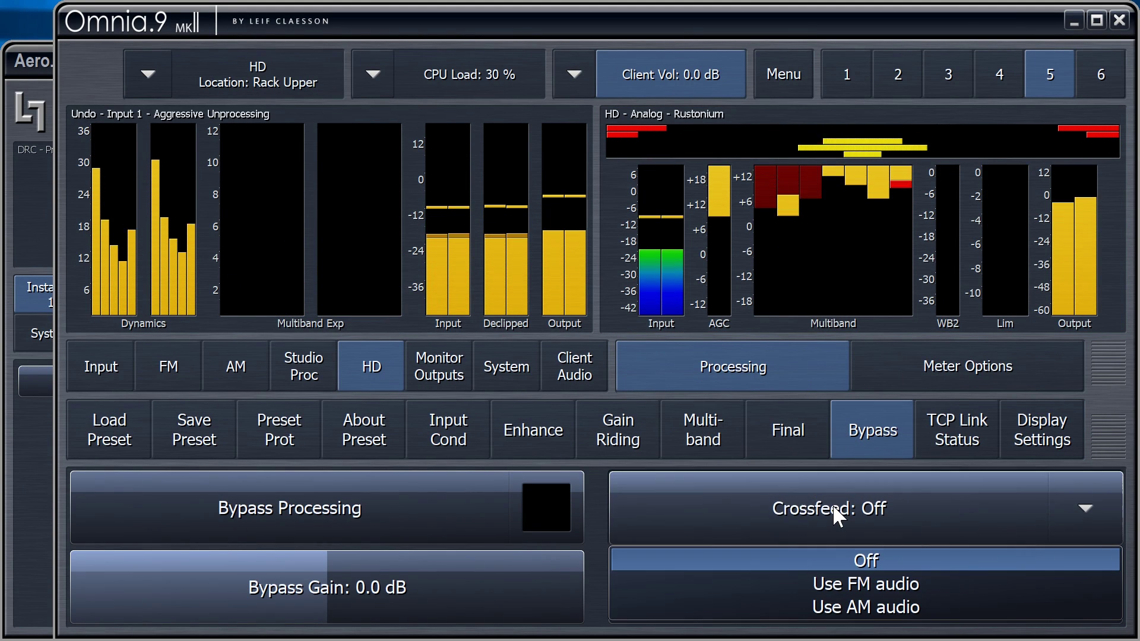
{"action": "left_click", "coordinate": [830, 585]}
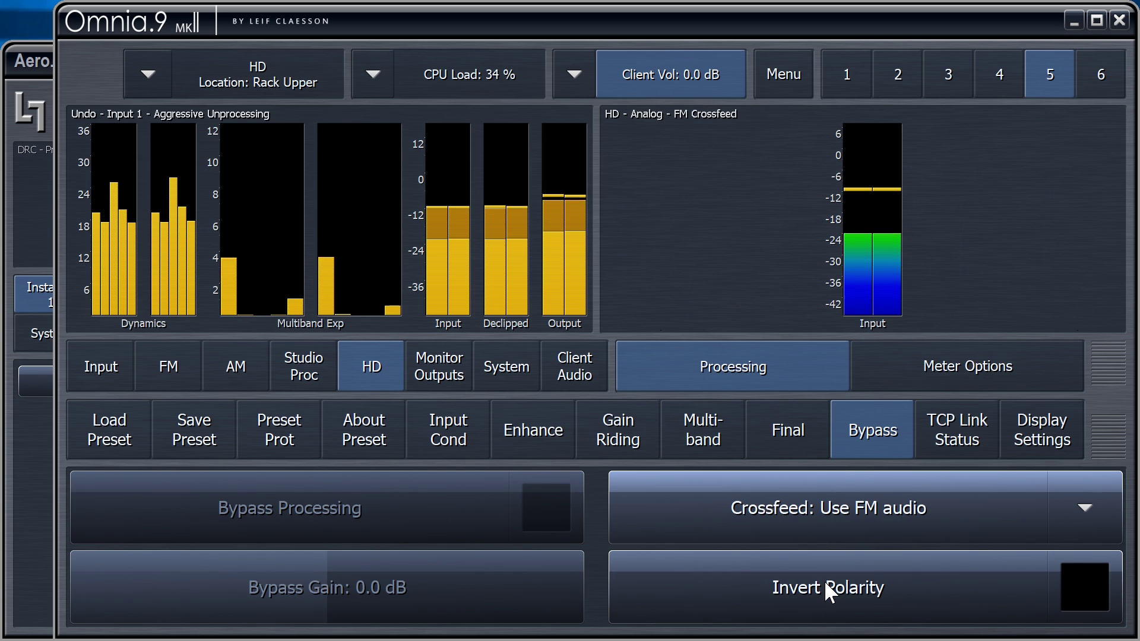